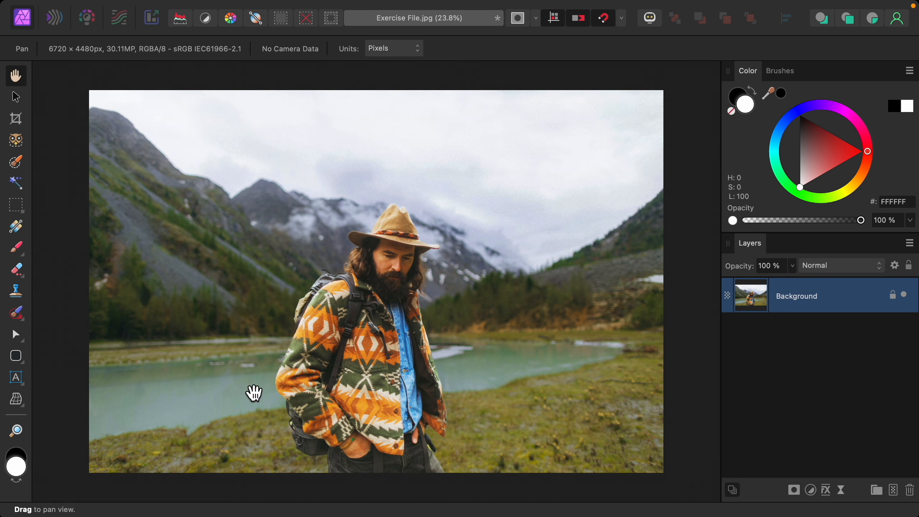
Add art text reading EXPLORE across the middle of the photo
left_click(16, 378)
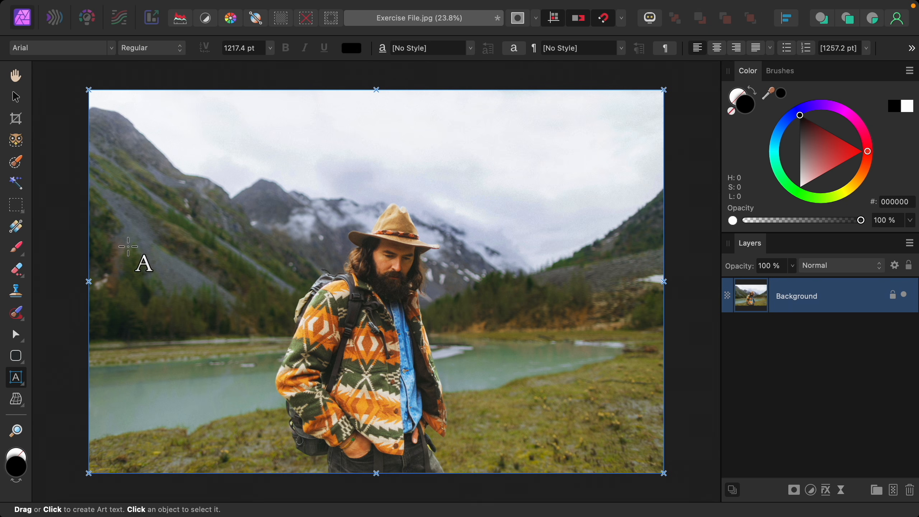
left_click_drag(144, 230, 175, 292)
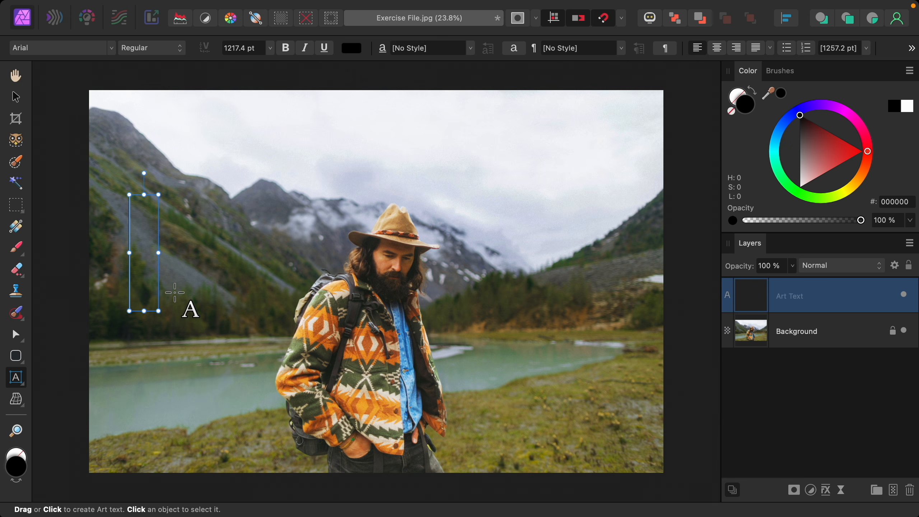
type("E")
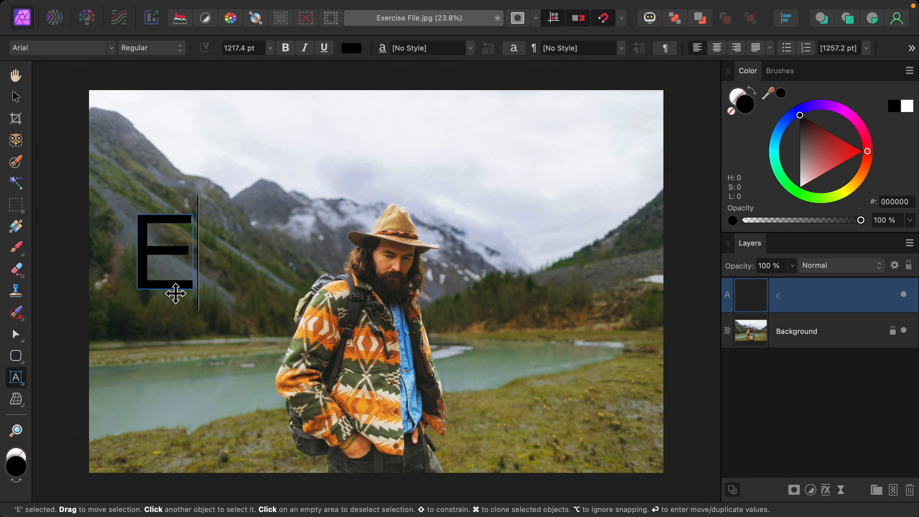
type("XPLORE")
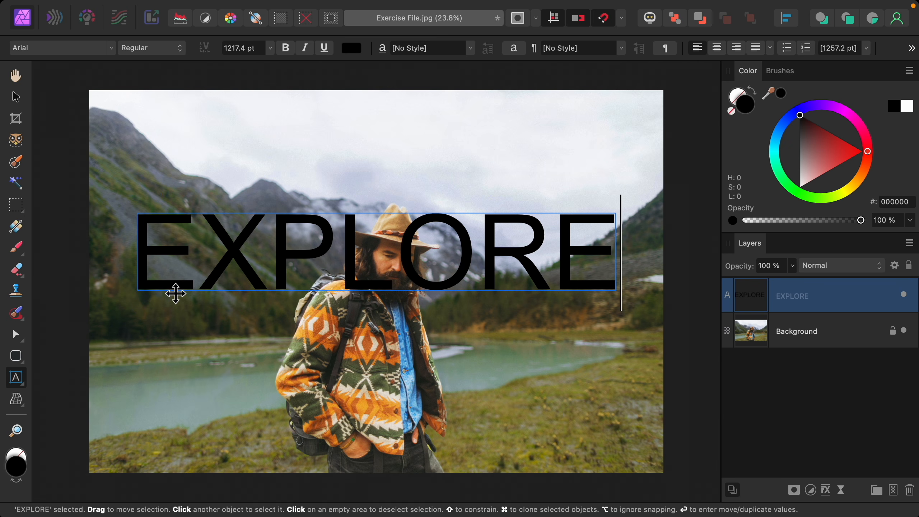
key("Escape")
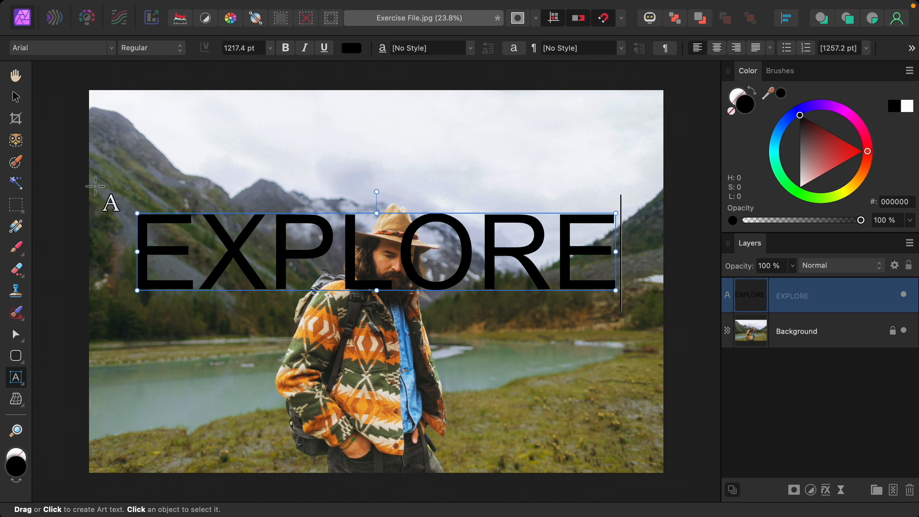
Change the font of the EXPLORE text to Anton
left_click(16, 100)
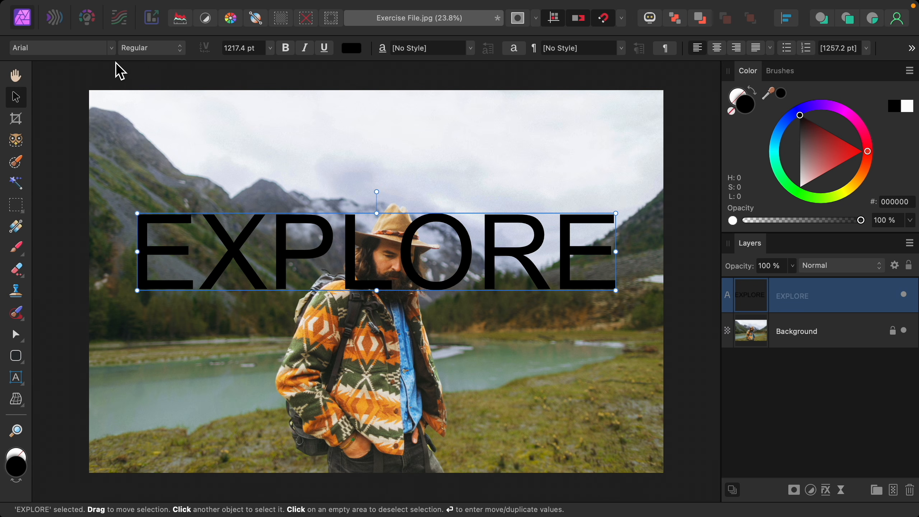
left_click(112, 48)
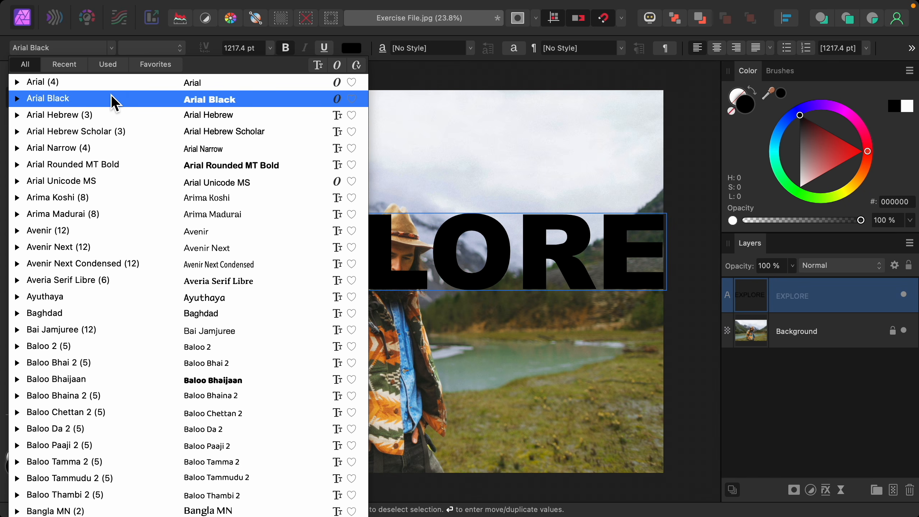
scroll(111, 95, "up", 10)
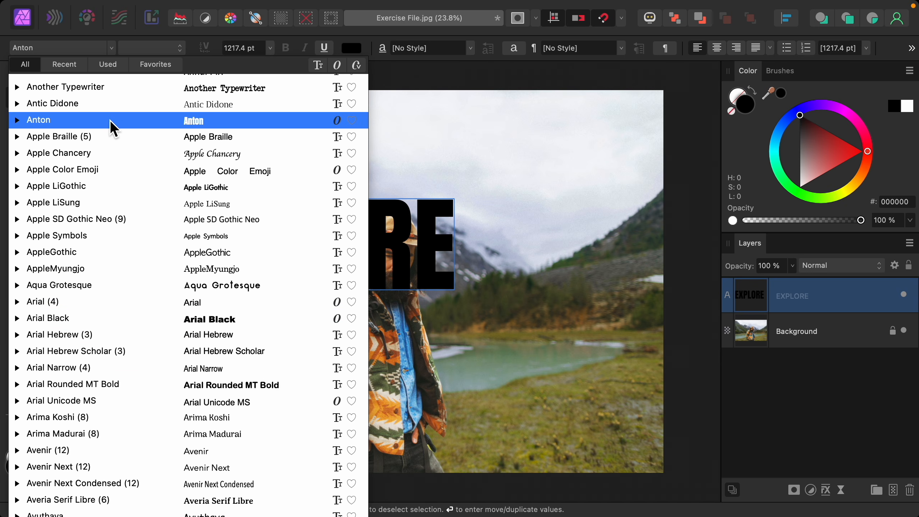
left_click(114, 127)
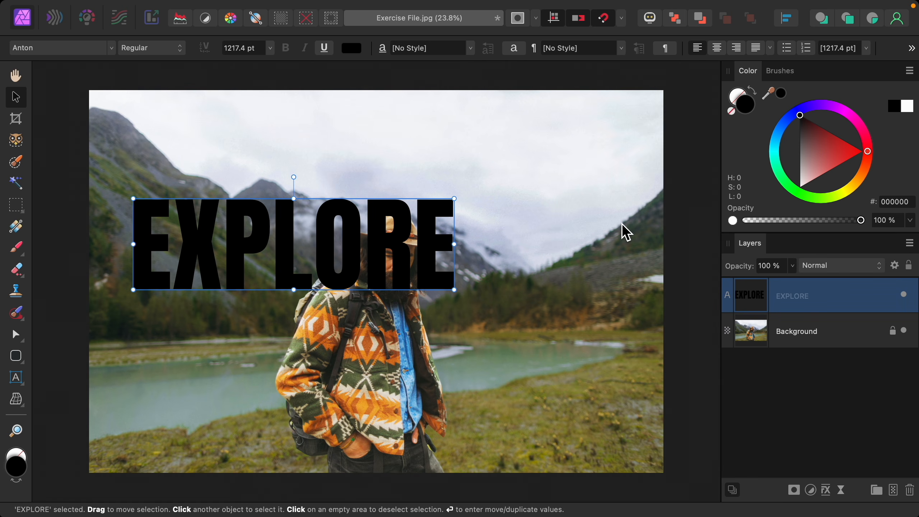
Recolour the EXPLORE text near-white (FFFCFC) and scale it up proportionally to about 1818 pt
left_click(801, 121)
left_click_drag(801, 121, 802, 205)
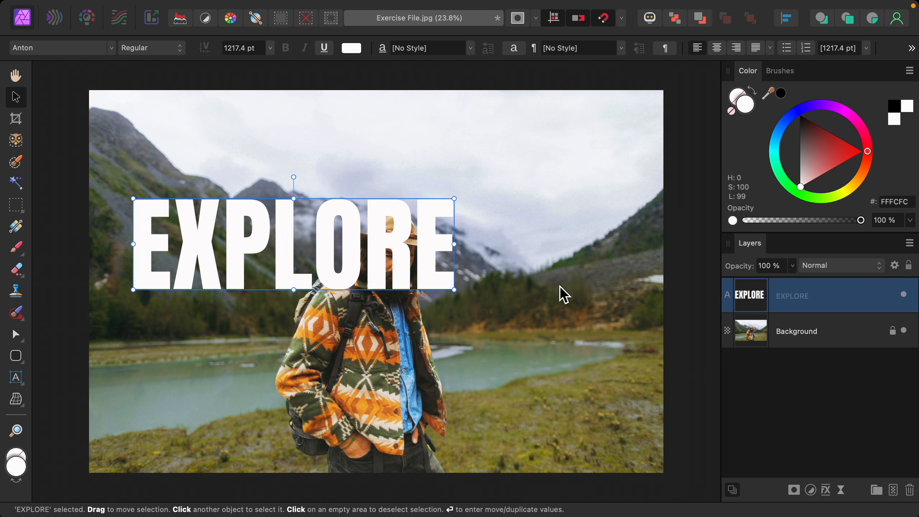
left_click_drag(454, 291, 609, 348)
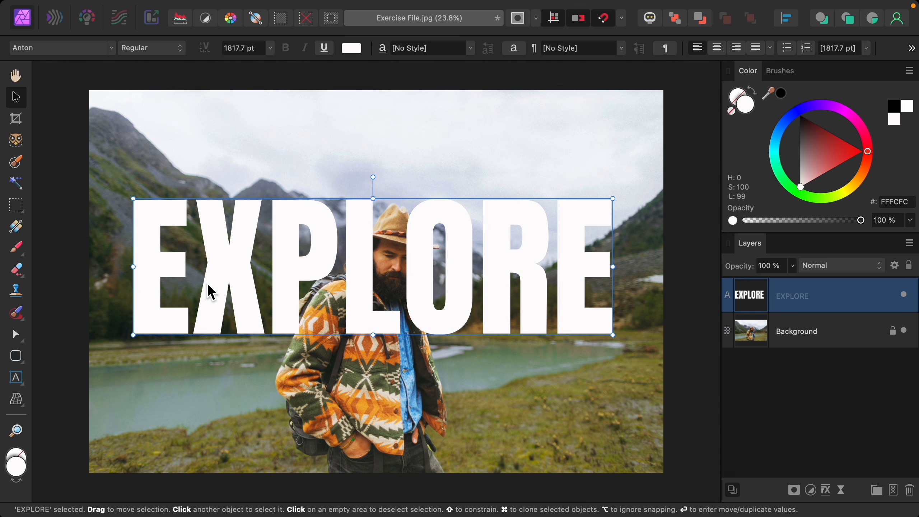
Adjust the kerning between the letters of EXPLORE pair by pair, tightening the gaps so the spacing looks even
key("t")
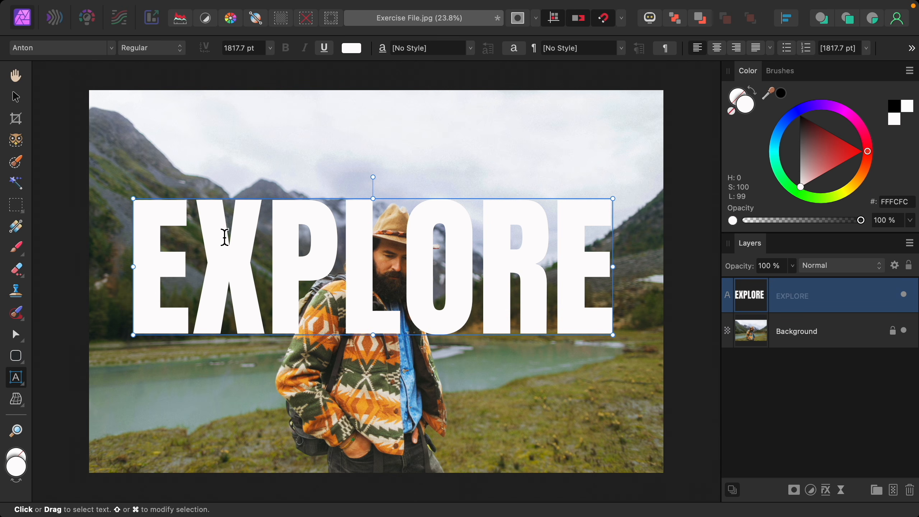
key("alt+Left")
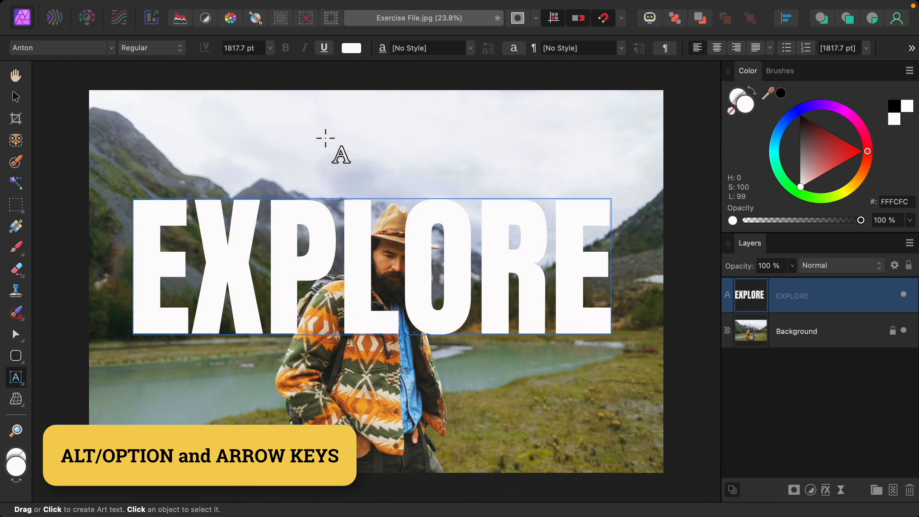
key("alt+Left")
key("alt+Left")
key("alt+Right")
key("alt+Right")
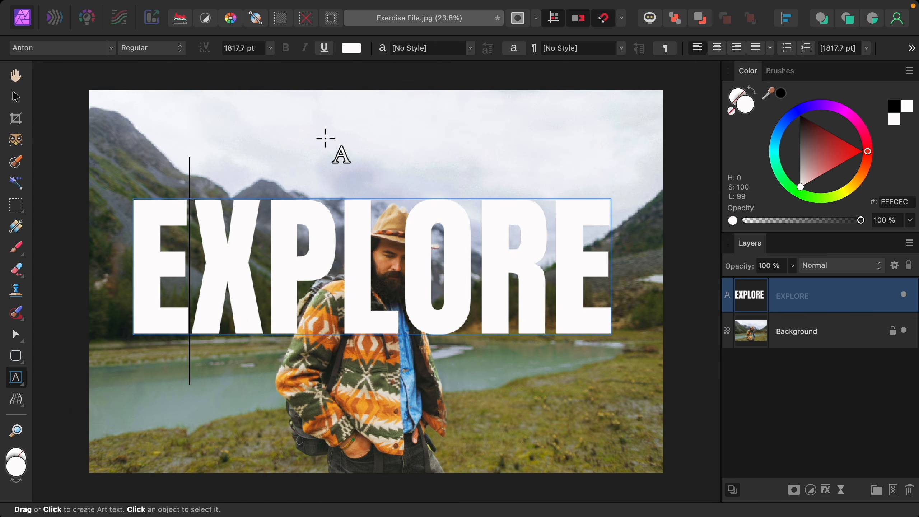
key("alt+Right")
key("Right")
key("alt+Left")
key("alt+Left")
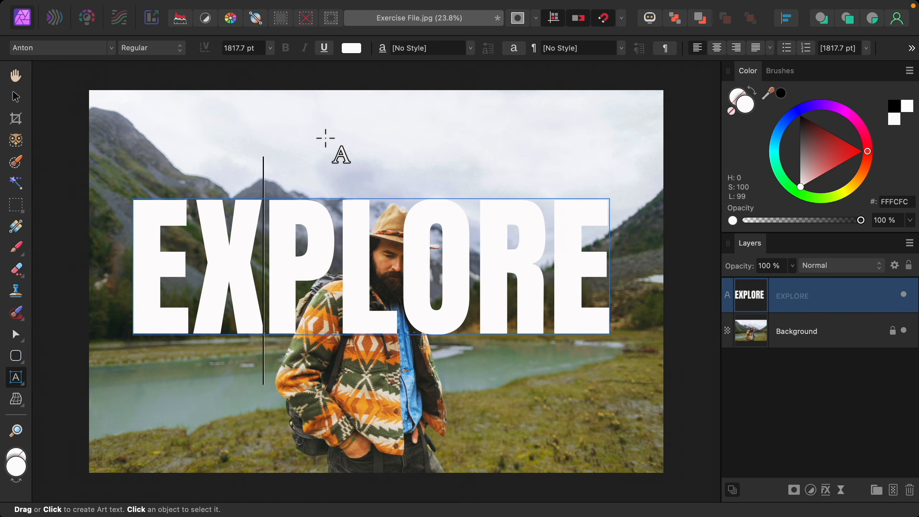
key("Right")
key("alt+Left")
key("alt+Left")
key("Right")
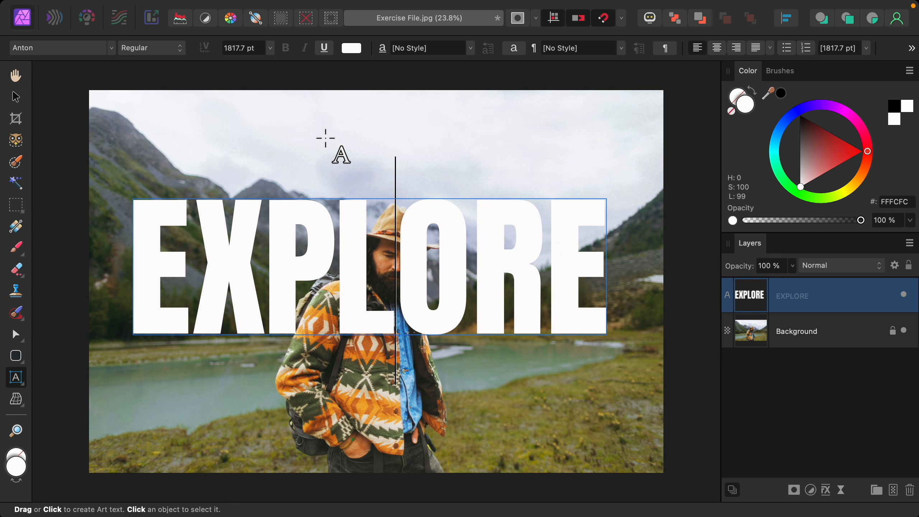
key("alt+Left")
key("alt+Left")
key("Right")
key("alt+Left")
key("alt+Left")
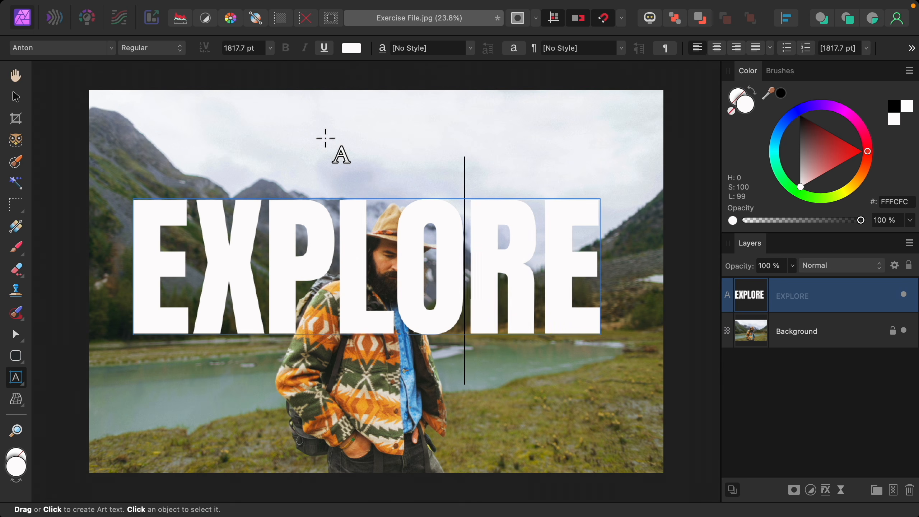
key("Right")
key("alt+Left")
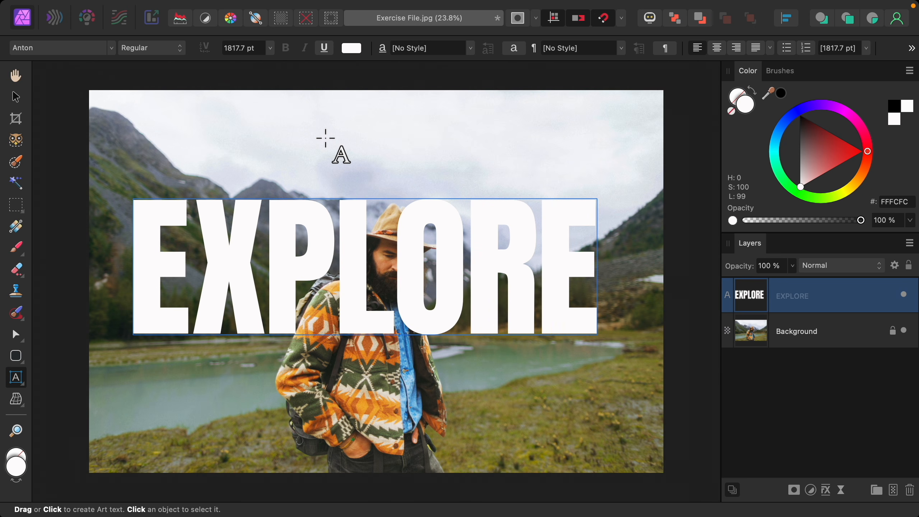
key("Left")
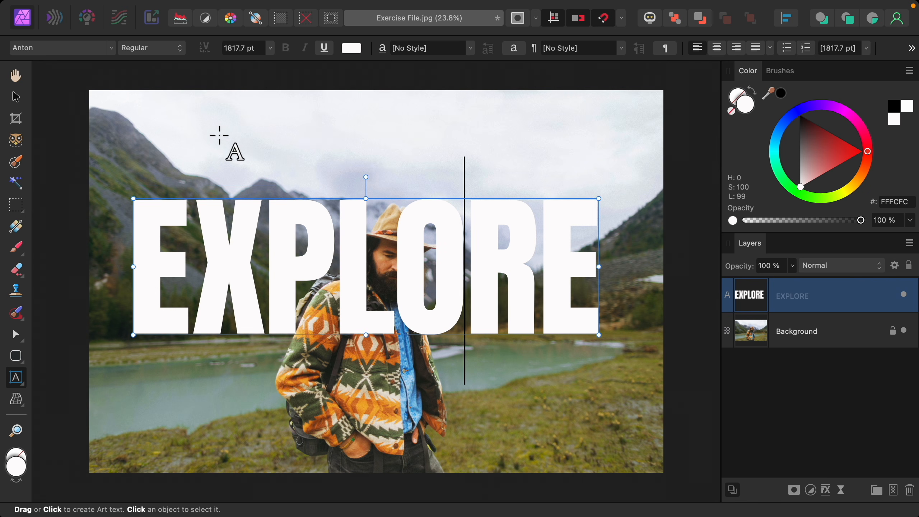
Enlarge the EXPLORE text to about 6014 × 1758 px and move it up, centred horizontally over the man's face
left_click(16, 96)
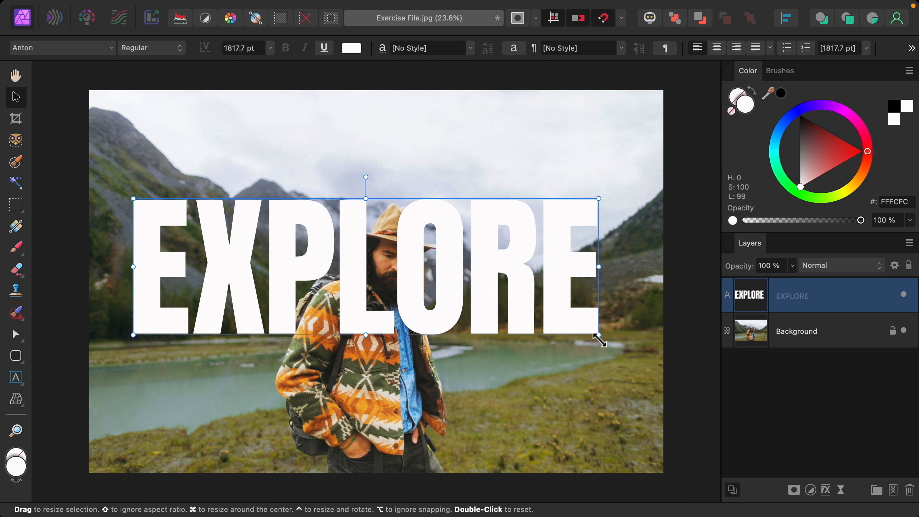
left_click_drag(599, 335, 658, 360)
left_click_drag(572, 310, 559, 300)
left_click_drag(646, 349, 622, 340)
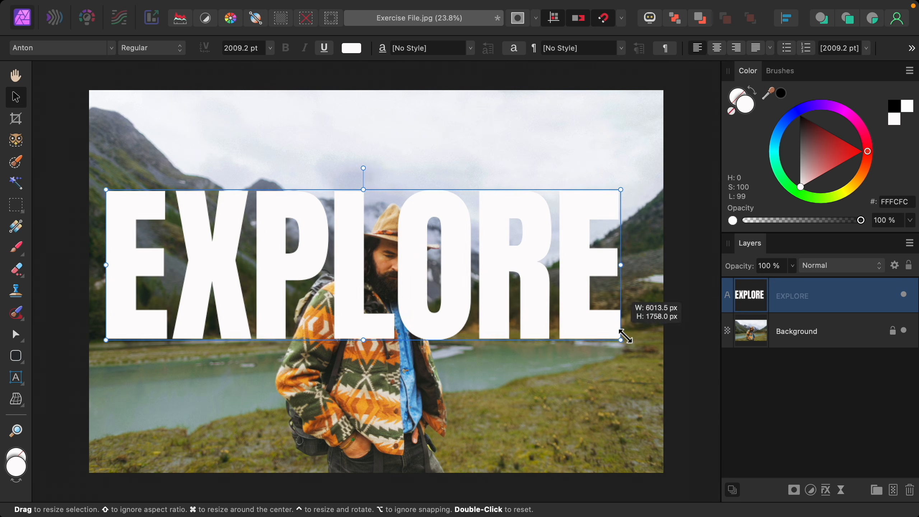
left_click_drag(552, 311, 564, 286)
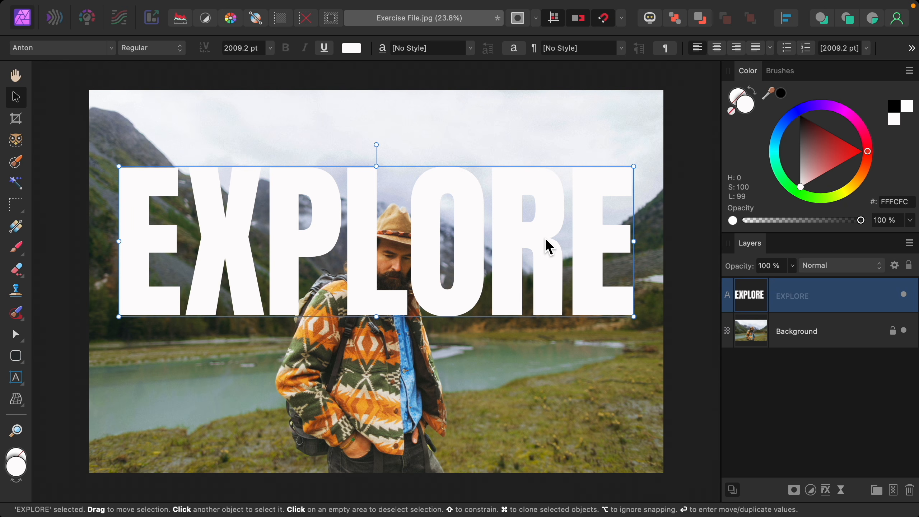
Give the EXPLORE text layer an outer shadow with a 100 px radius and 25% opacity
scroll(511, 194, "right", 8)
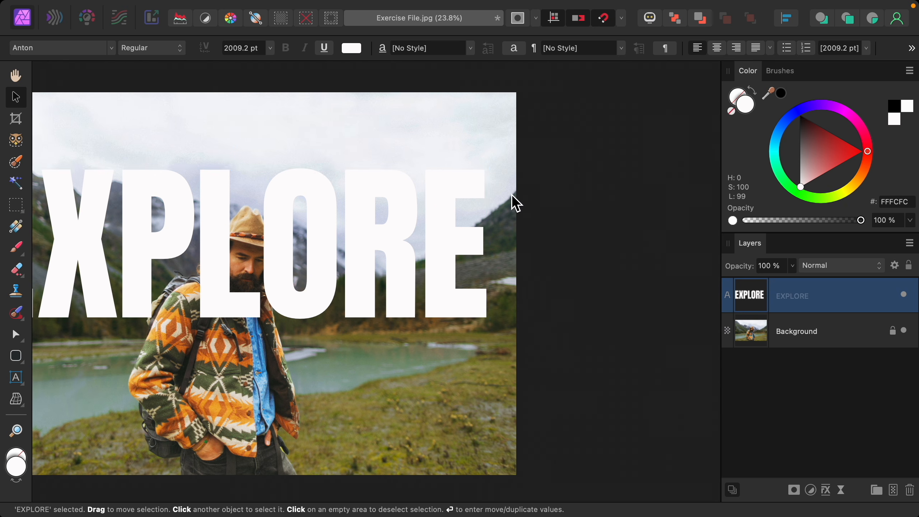
left_click(550, 240)
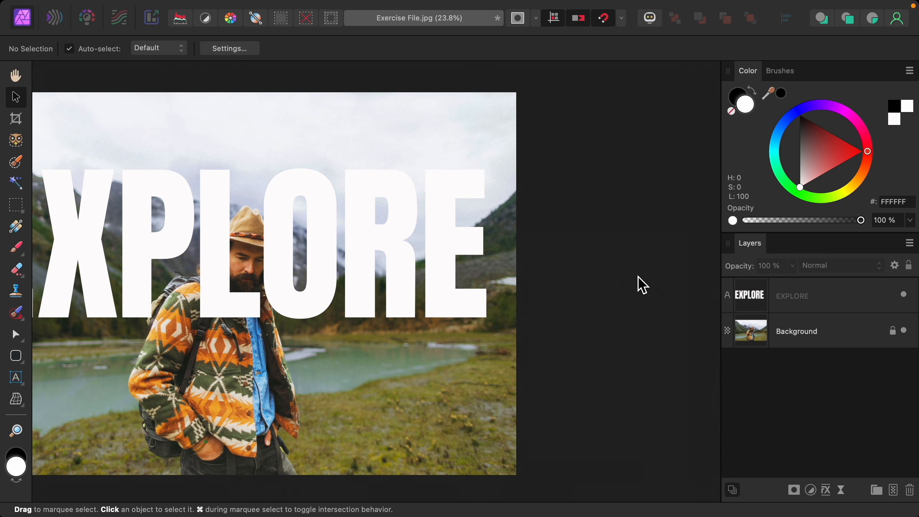
left_click(839, 303)
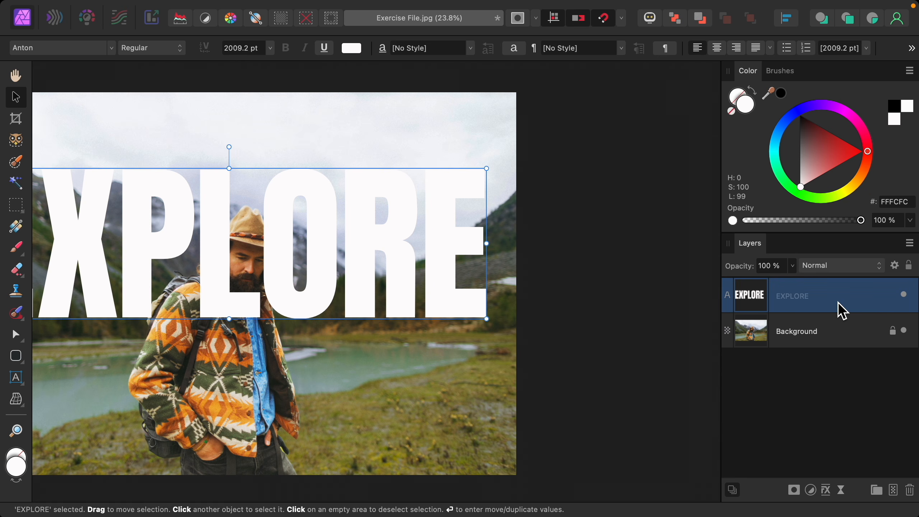
left_click(827, 491)
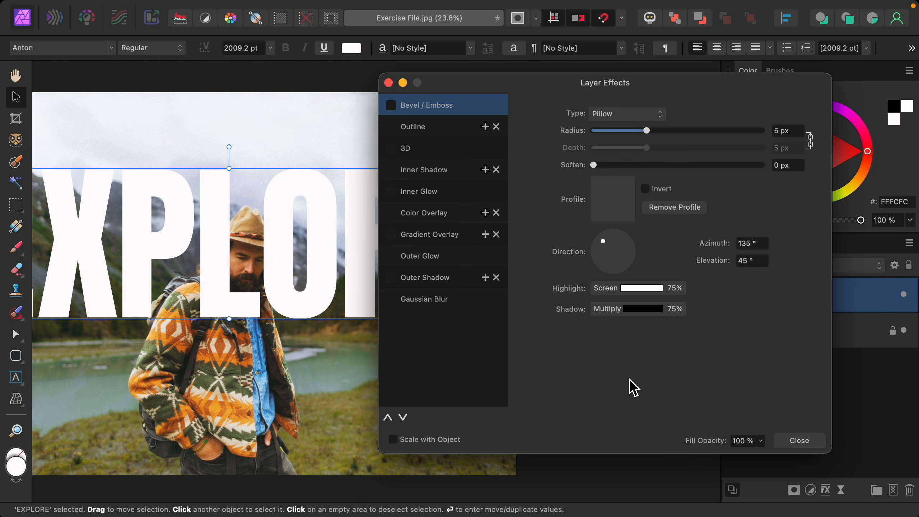
left_click(455, 288)
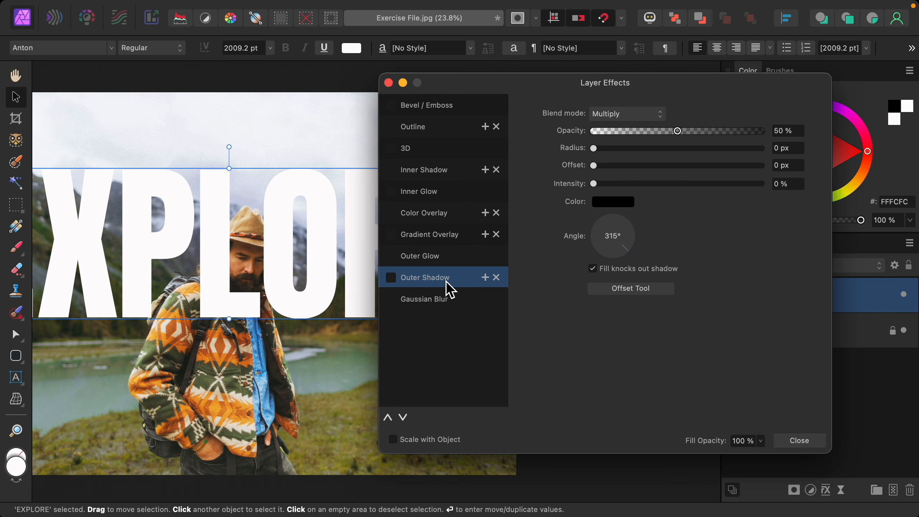
scroll(354, 303, "right", 2)
scroll(354, 302, "right", 5)
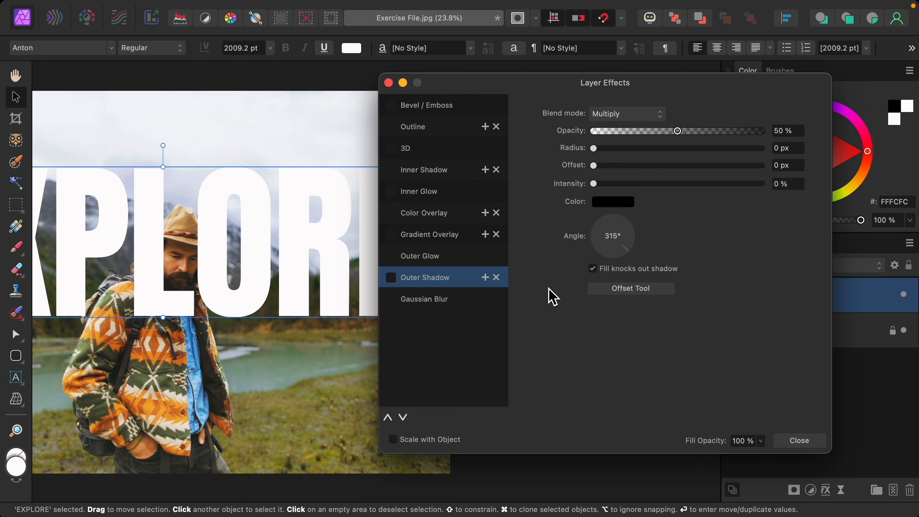
left_click_drag(594, 148, 807, 167)
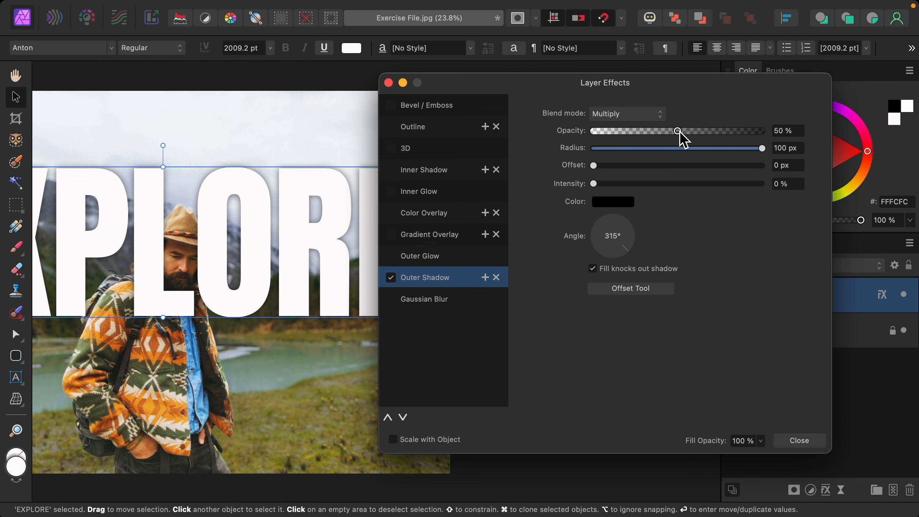
left_click_drag(680, 133, 639, 136)
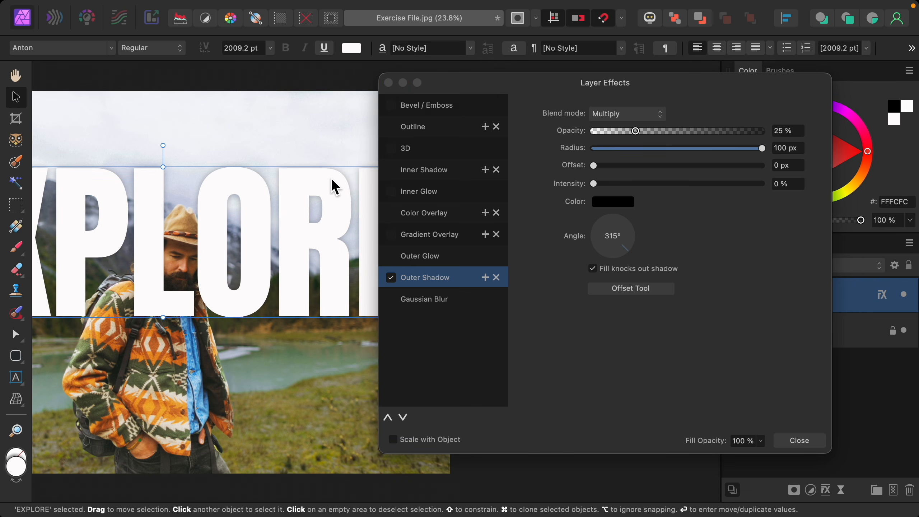
Compare the text with the outer shadow off and on, leave it enabled, and close the layer effects
left_click(391, 278)
left_click(391, 278)
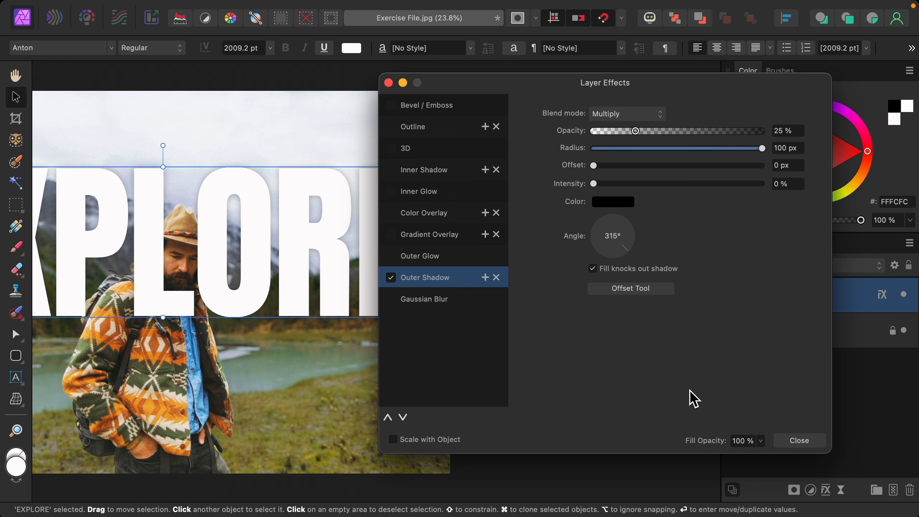
left_click(811, 447)
Duplicate the Background photo layer beneath the EXPLORE text
scroll(622, 417, "left", 10)
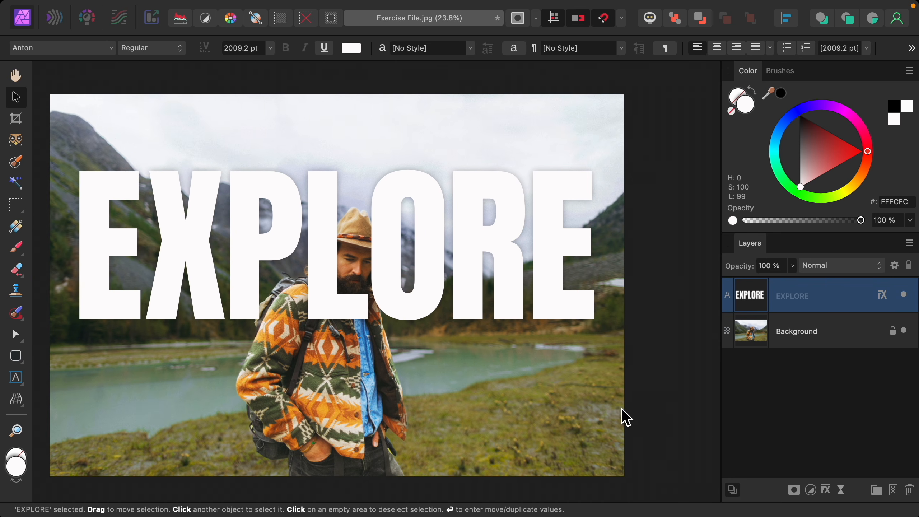
scroll(622, 409, "up", 1)
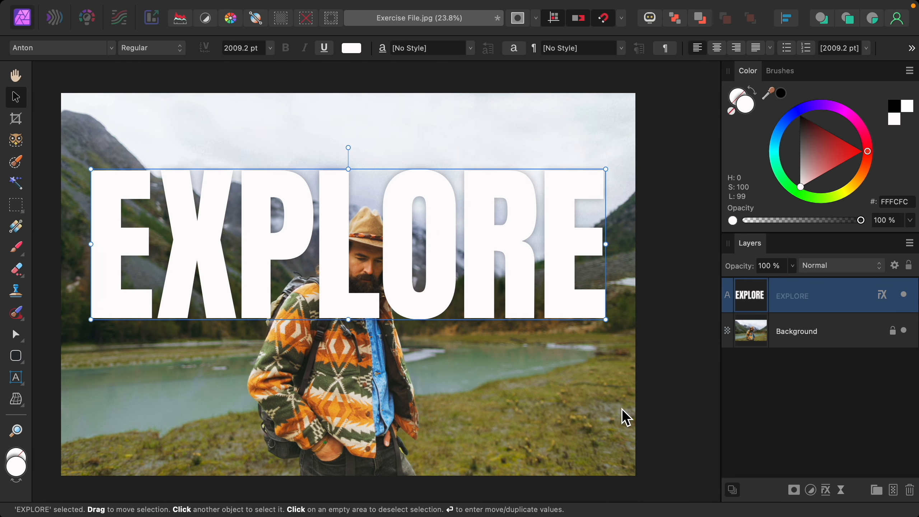
left_click(803, 342)
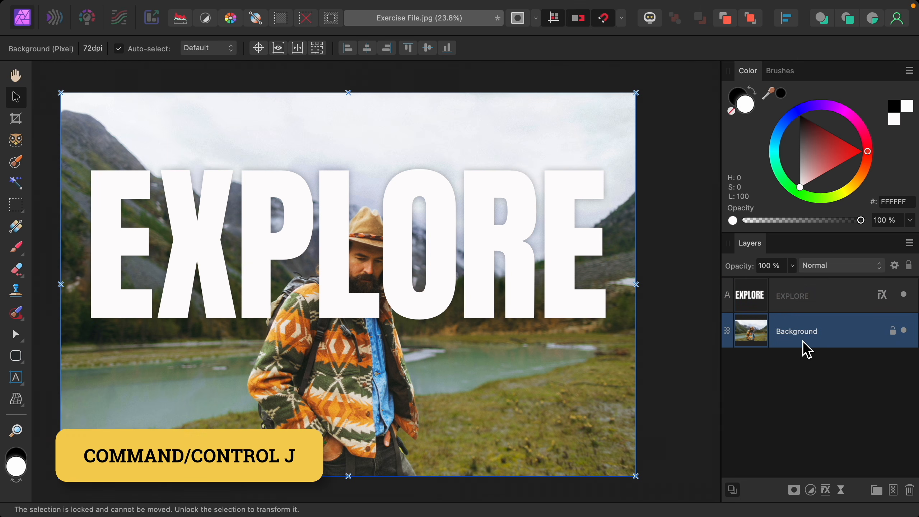
key("super+j")
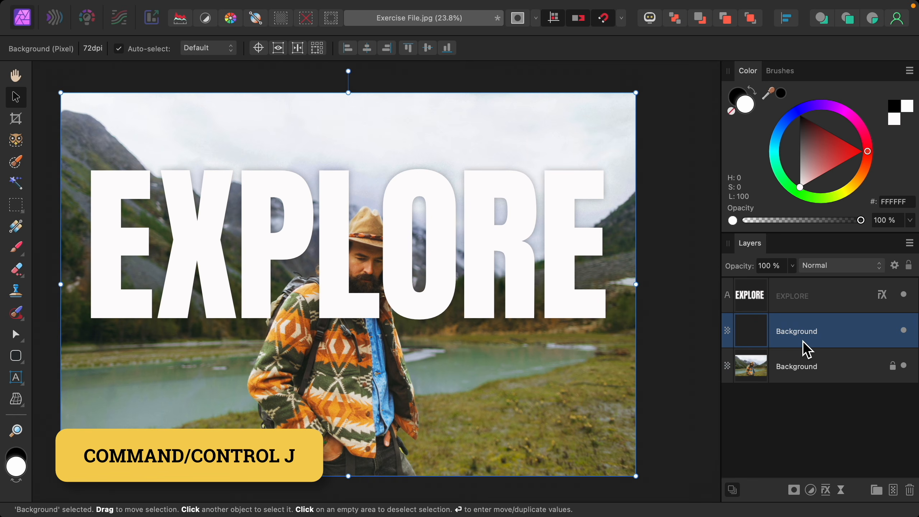
Move the duplicated Background layer above the EXPLORE text and select the man on it with the Object Selection tool
left_click_drag(812, 344, 812, 297)
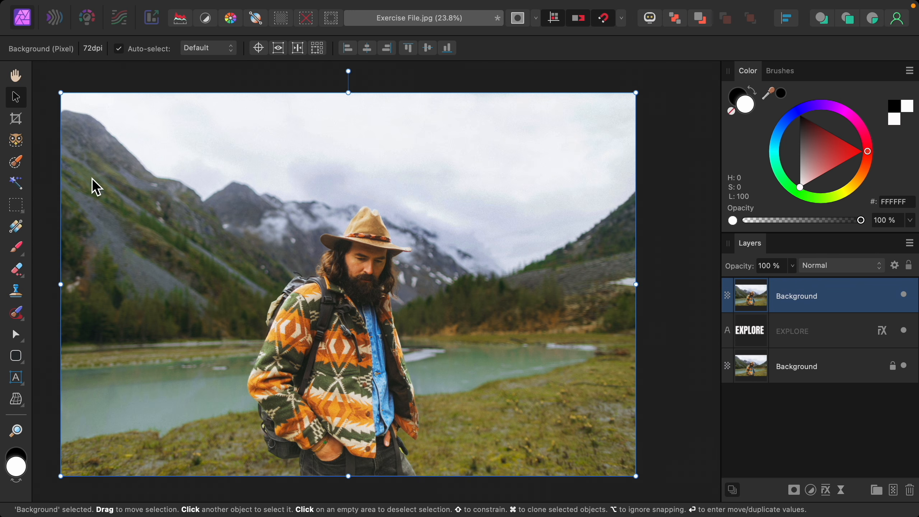
left_click(15, 140)
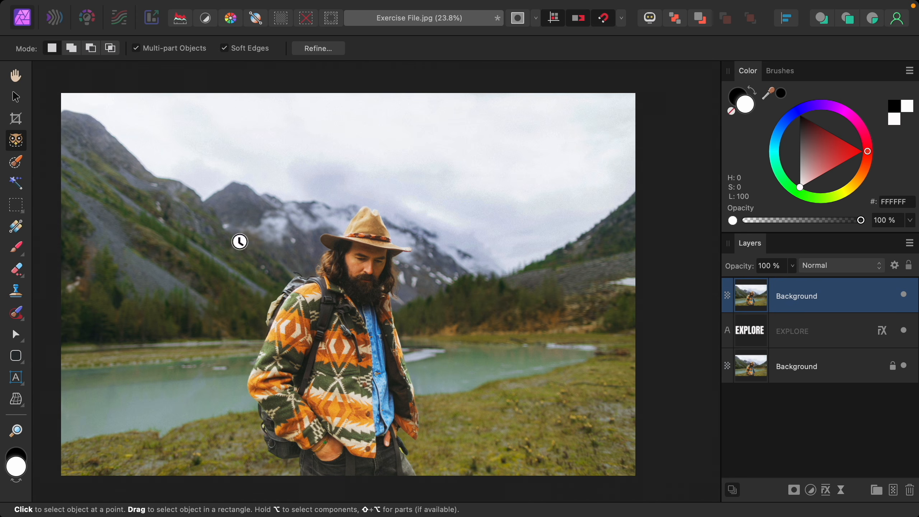
left_click(354, 345)
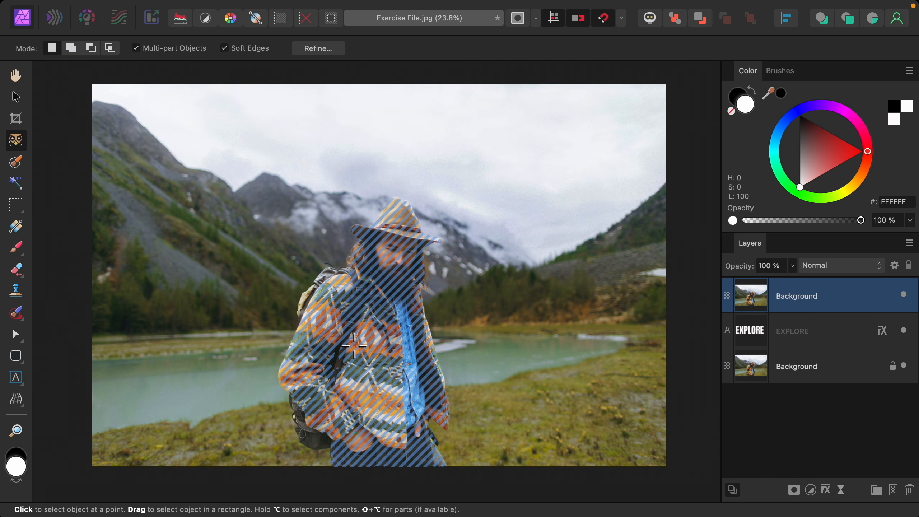
left_click(377, 353)
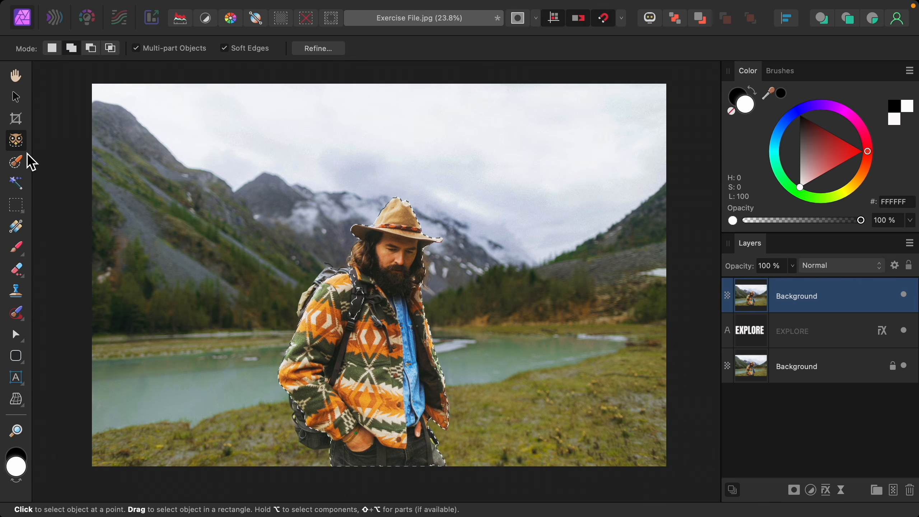
Add the backpack and its shoulder strap to the selection with the Selection Brush at 22.7 px width
left_click(17, 164)
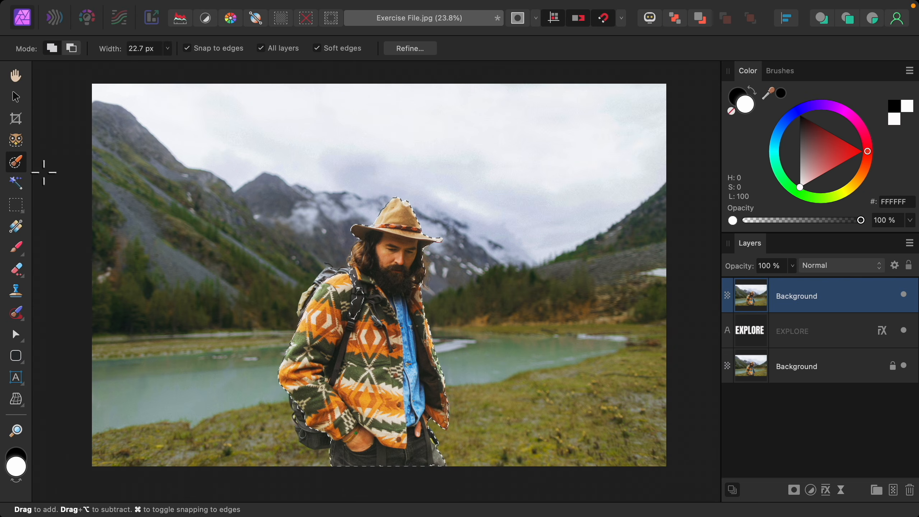
scroll(349, 339, "up", 6)
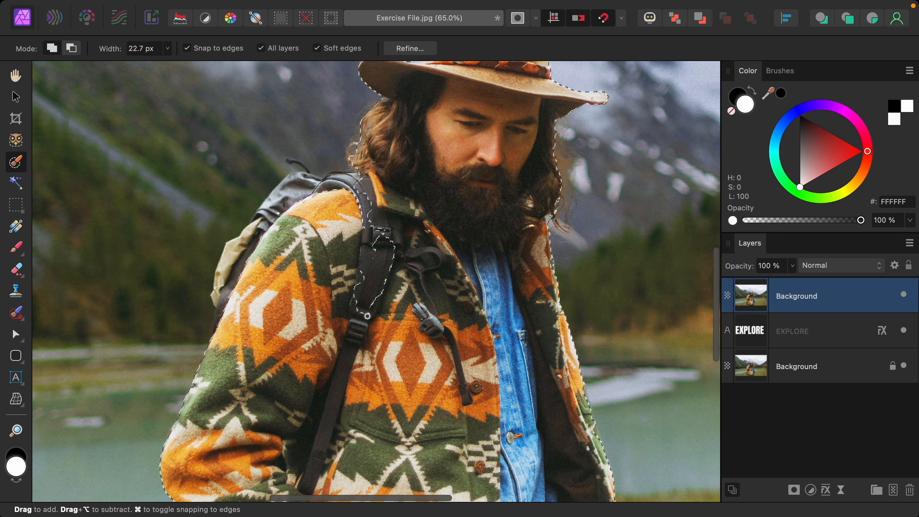
mouse_move(367, 316)
left_mouse_down()
mouse_move(382, 253)
mouse_move(361, 197)
mouse_move(290, 177)
mouse_move(233, 280)
mouse_move(235, 263)
mouse_move(266, 237)
mouse_move(226, 273)
mouse_move(217, 343)
left_mouse_up()
scroll(211, 368, "down", 4)
scroll(211, 368, "down", 5)
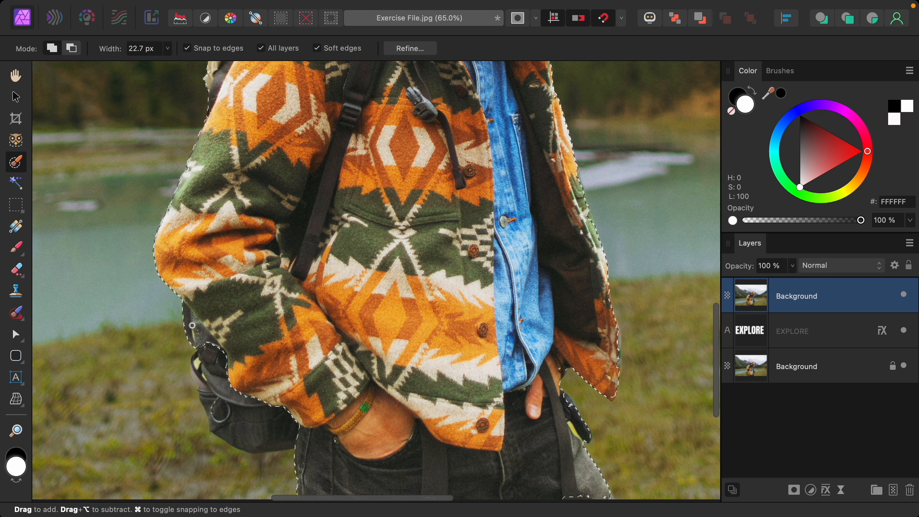
mouse_move(196, 368)
left_mouse_down()
mouse_move(228, 429)
mouse_move(215, 420)
mouse_move(211, 408)
mouse_move(307, 494)
left_mouse_up()
scroll(311, 487, "down", 2)
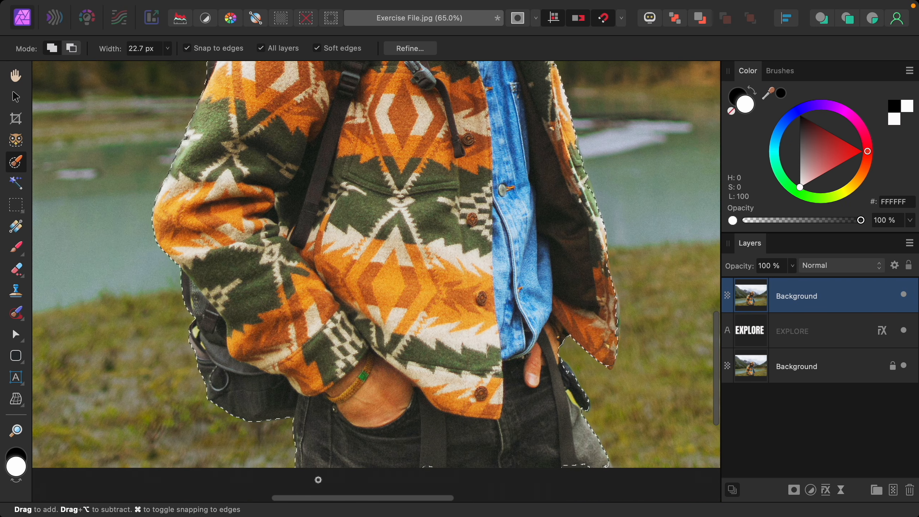
Clean up the selection along the open side of the jacket, subtracting the patch of lake beside it
scroll(577, 399, "up", 3)
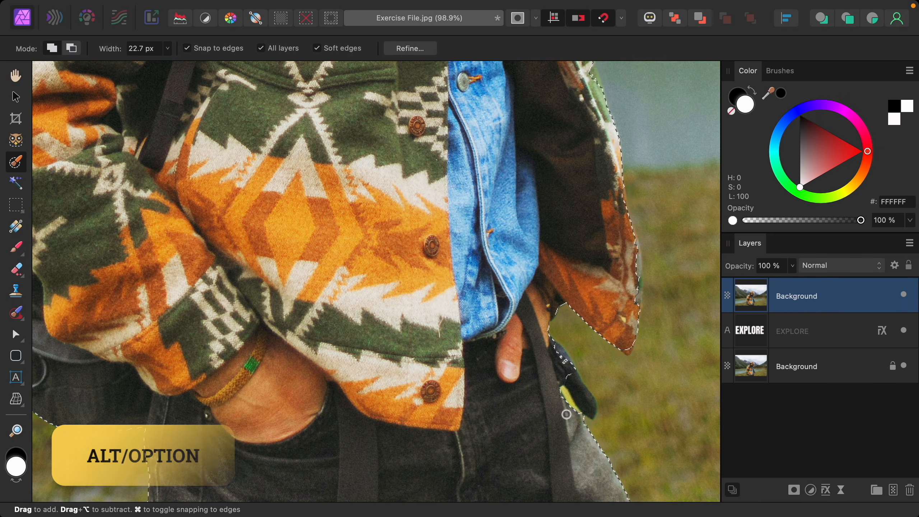
scroll(589, 411, "up", 3)
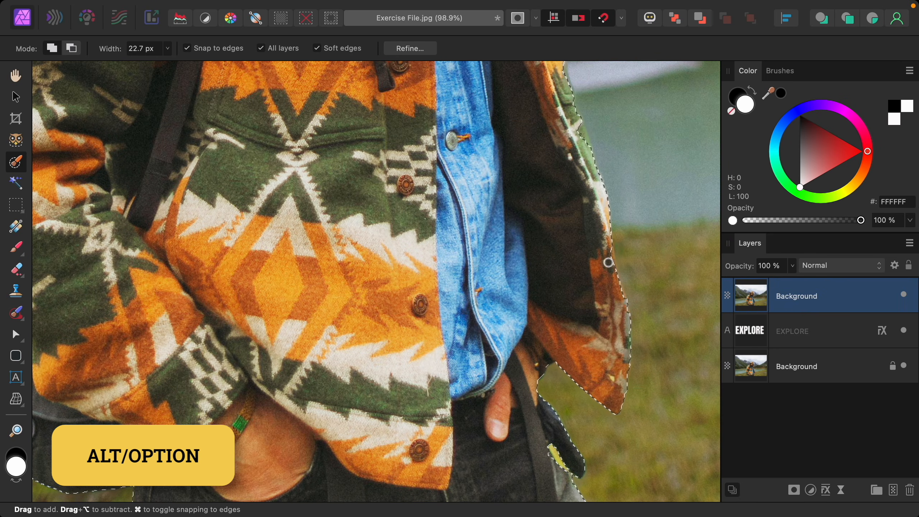
scroll(601, 326, "up", 5)
left_click_drag(595, 342, 568, 253)
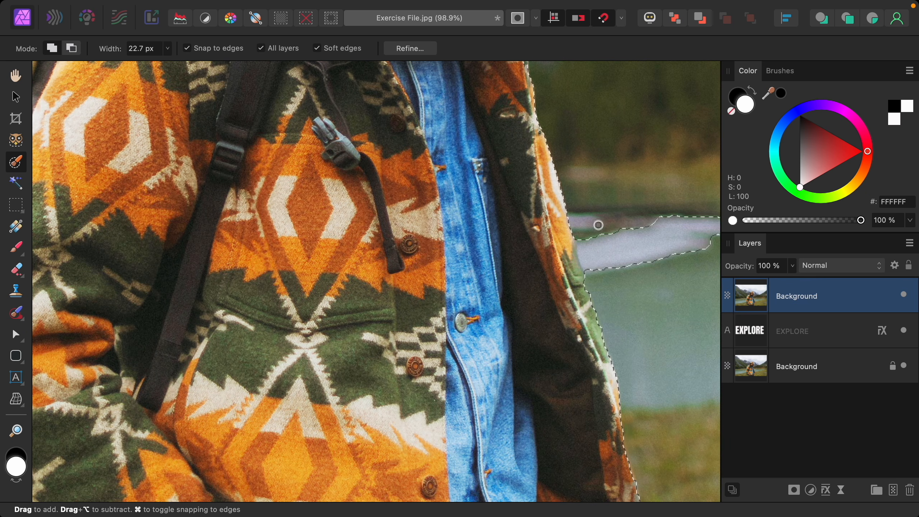
mouse_move(598, 225)
left_mouse_down()
mouse_move(615, 280)
mouse_move(591, 270)
mouse_move(554, 317)
left_mouse_up()
scroll(554, 317, "up", 2)
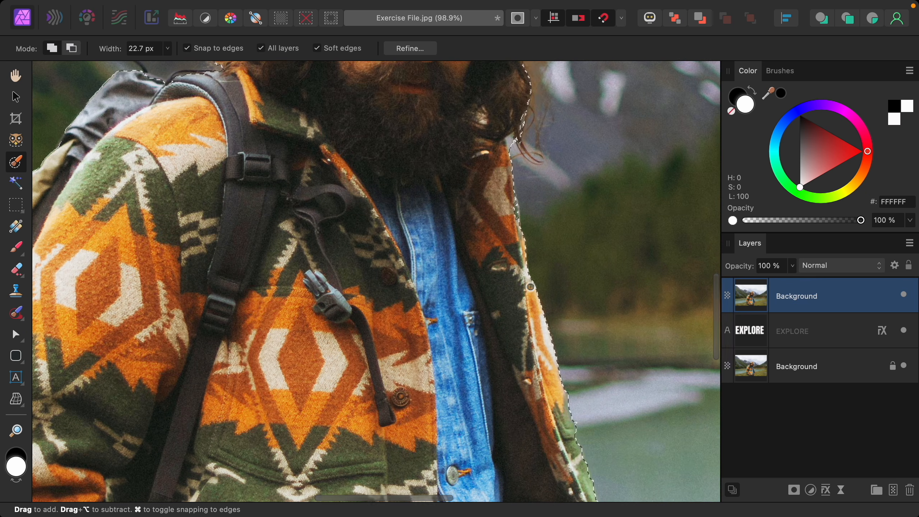
Subtract the sliver of background above the hat brim beside the crown and tidy the selection along the brim
scroll(543, 238, "up", 4)
scroll(542, 238, "up", 6)
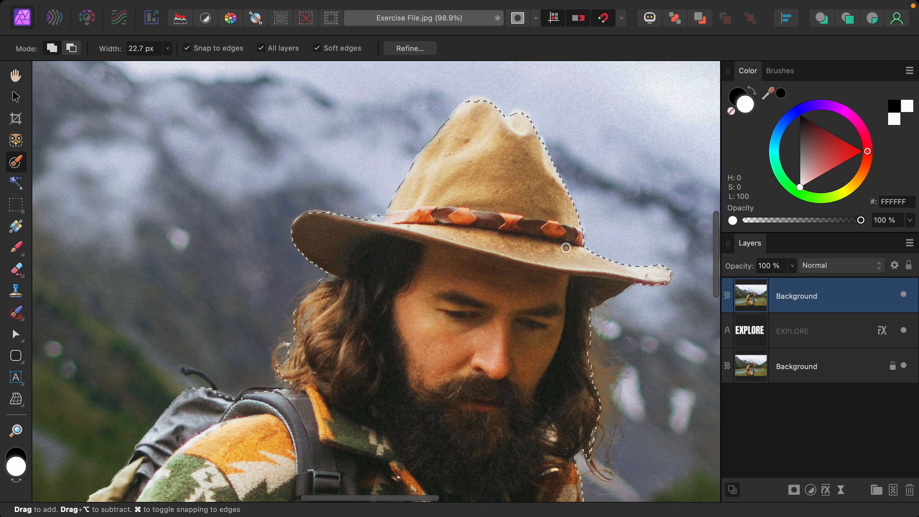
left_click(378, 217, "alt")
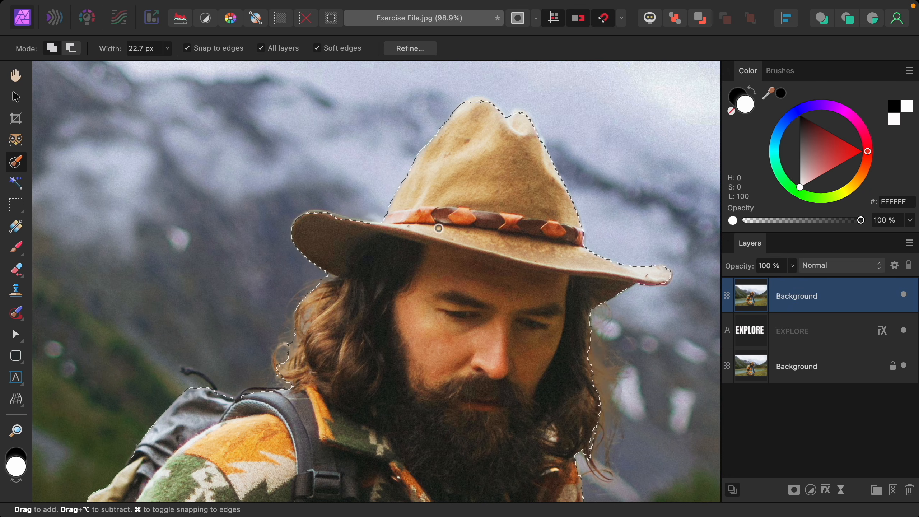
left_click_drag(376, 227, 338, 222)
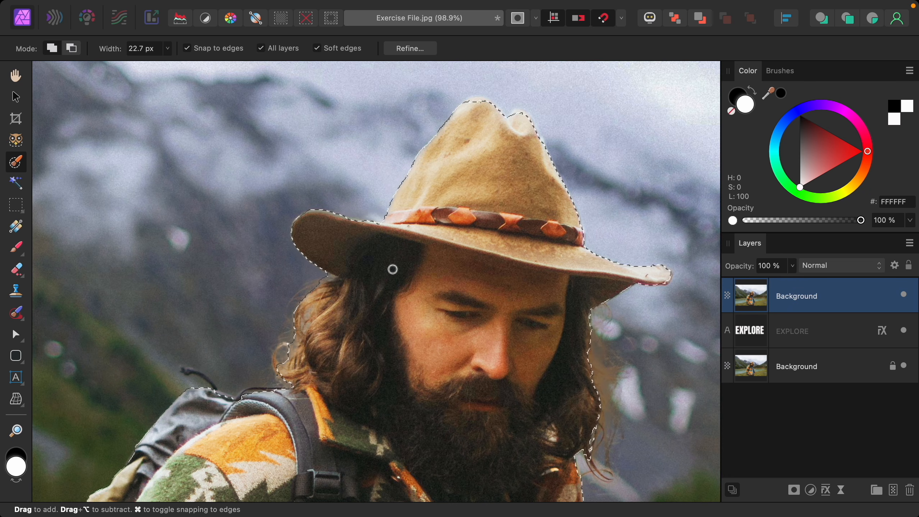
Refine the selection with a 50 px Matte brush over the hair on both sides of the face, output as Selection
scroll(392, 267, "down", 2)
scroll(392, 267, "right", 2)
scroll(393, 269, "down", 1)
scroll(393, 269, "right", 1)
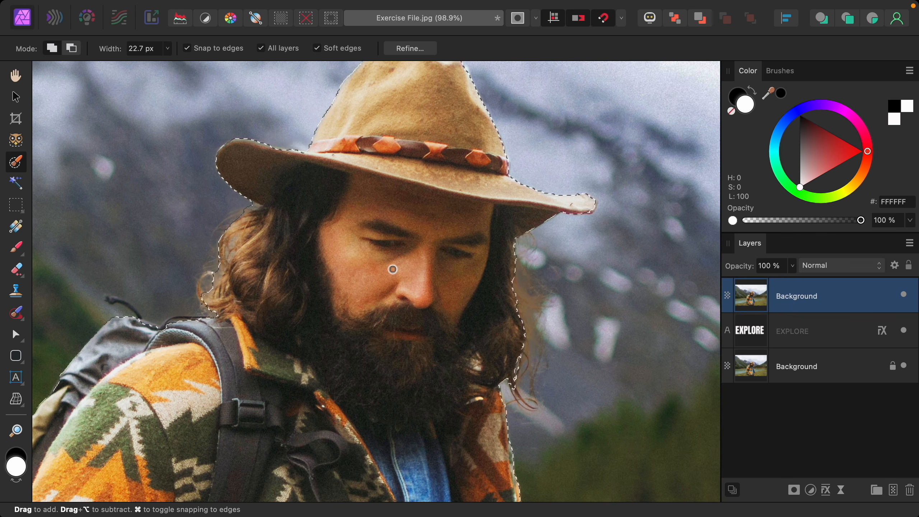
scroll(393, 269, "down", 1)
scroll(392, 268, "right", 2)
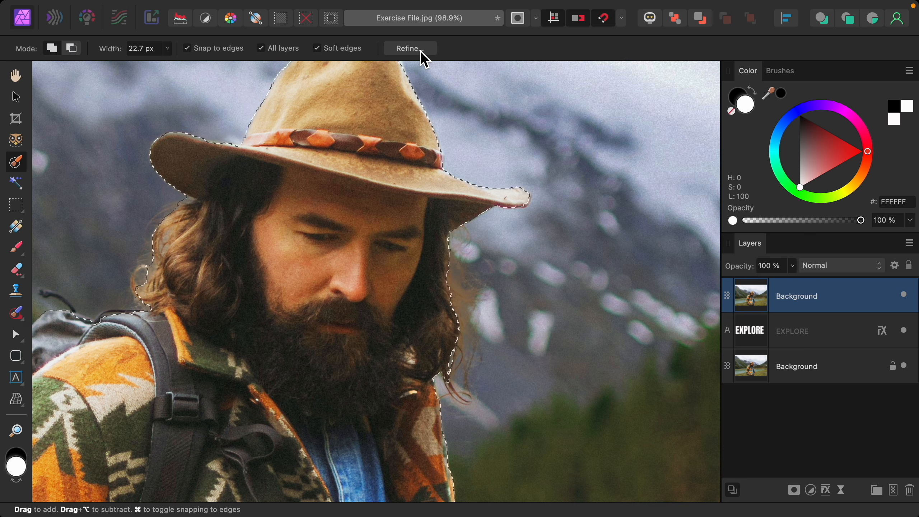
left_click(421, 49)
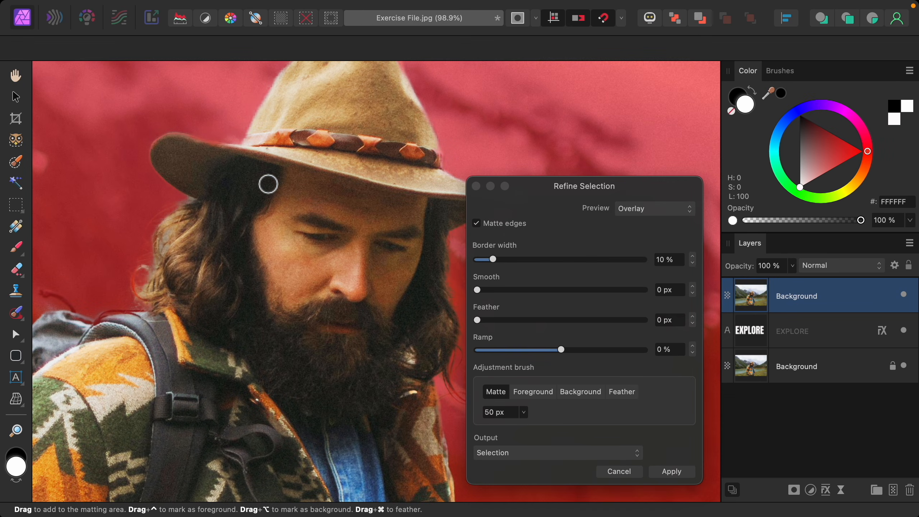
mouse_move(191, 209)
left_mouse_down()
mouse_move(158, 242)
mouse_move(166, 256)
mouse_move(155, 281)
mouse_move(141, 292)
mouse_move(136, 279)
mouse_move(149, 272)
mouse_move(146, 303)
left_mouse_up()
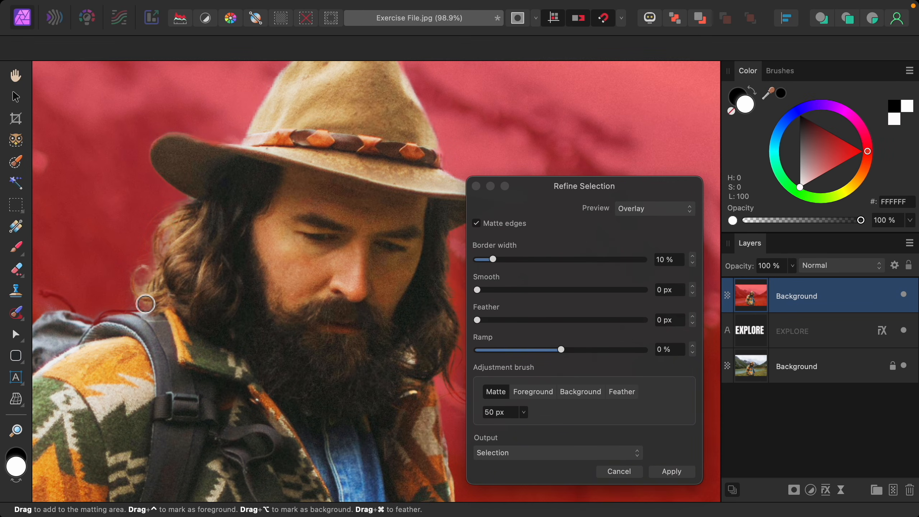
scroll(145, 304, "right", 5)
scroll(145, 304, "down", 2)
mouse_move(349, 203)
left_mouse_down()
mouse_move(355, 356)
mouse_move(366, 375)
mouse_move(338, 333)
left_mouse_up()
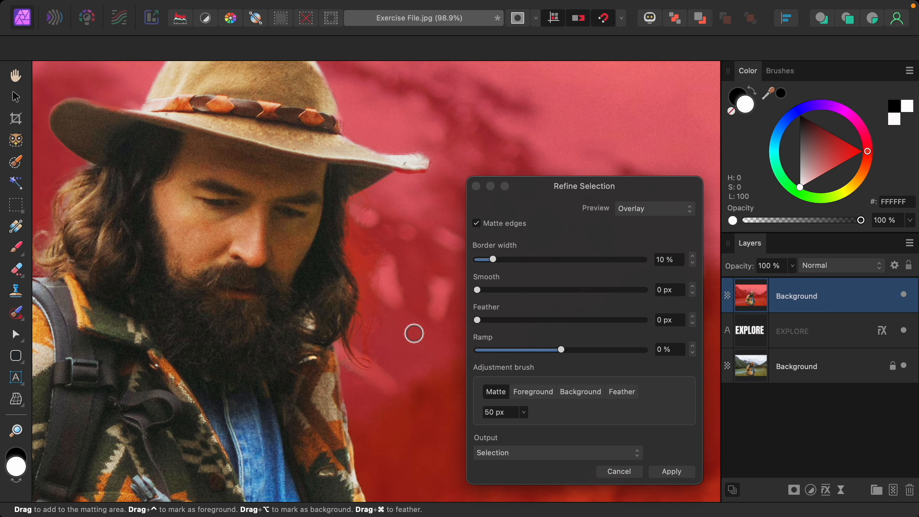
left_click(671, 471)
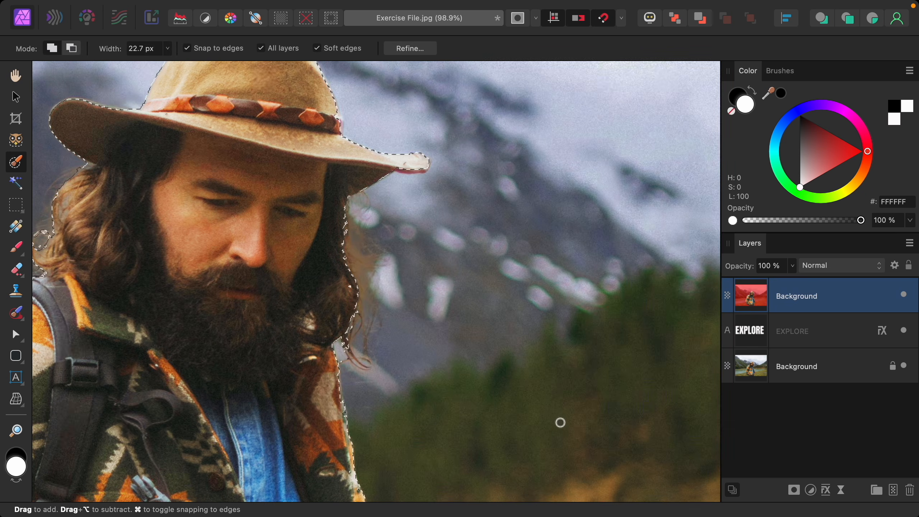
Mask the upper Background layer with the selection of the man and deselect
scroll(521, 373, "down", 5)
scroll(524, 375, "down", 3)
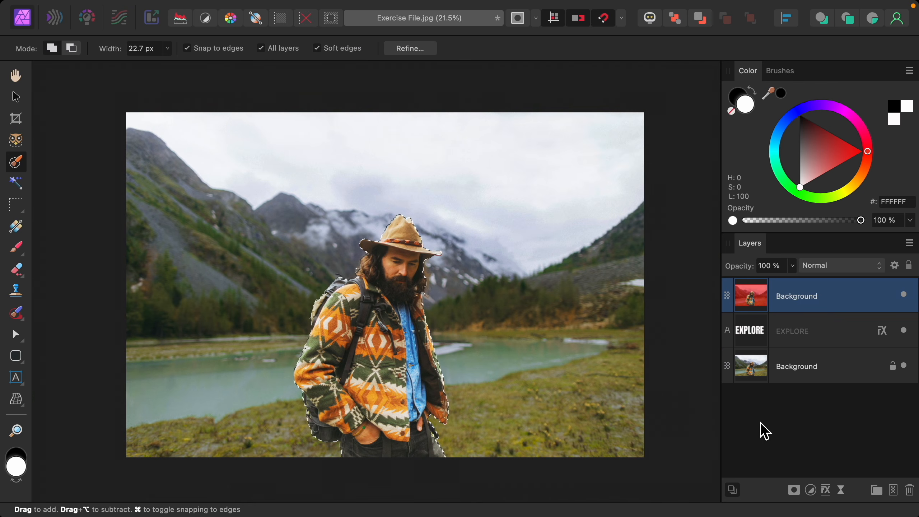
left_click(797, 491)
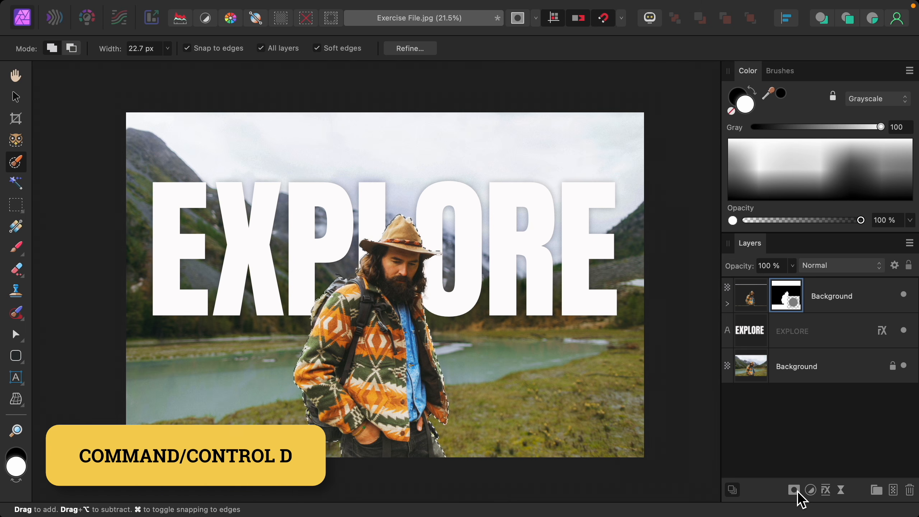
key("super+d")
Prepare the Paint Brush for mask touch-ups with black as the colour and 100% flow
scroll(709, 460, "right", 1)
scroll(709, 461, "up", 1)
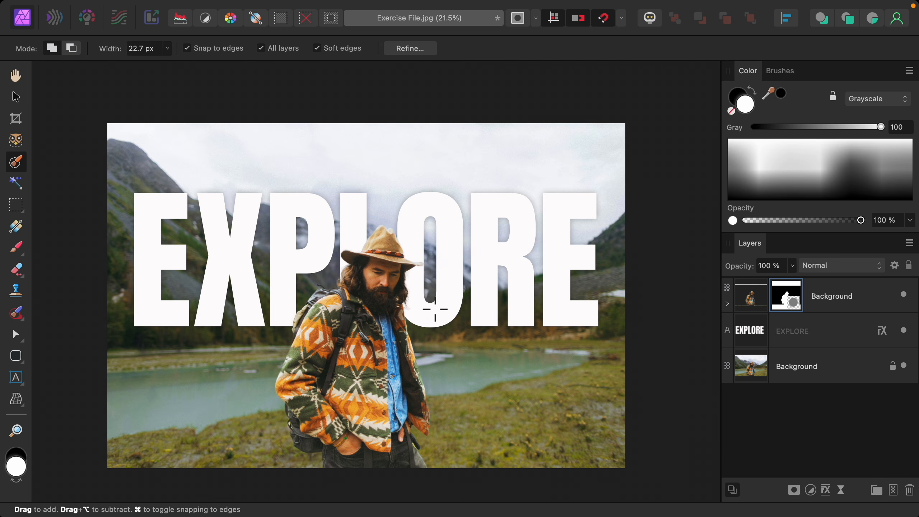
scroll(432, 308, "up", 5)
scroll(389, 301, "up", 2)
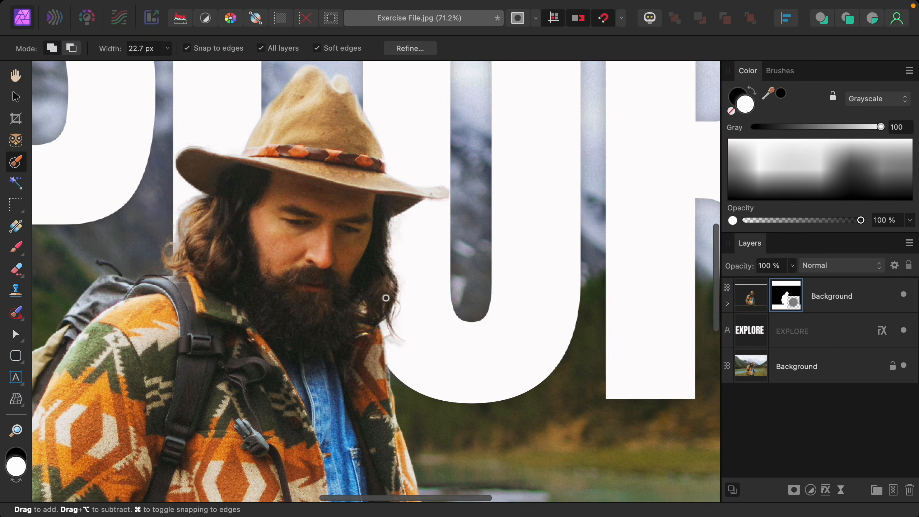
scroll(409, 304, "up", 2)
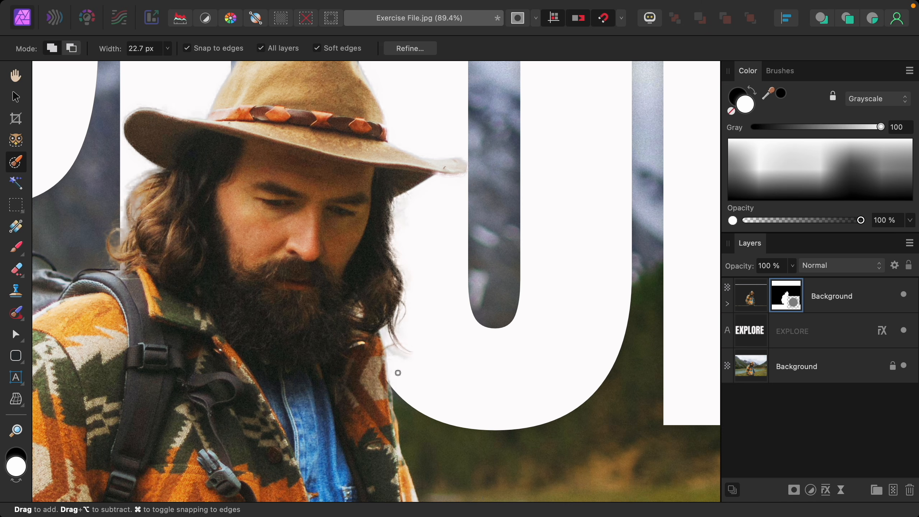
left_click(16, 249)
key("x")
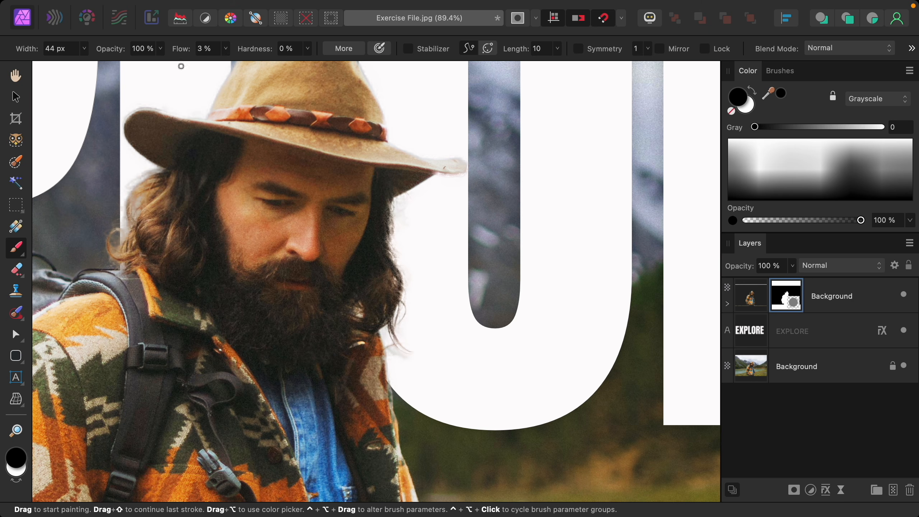
left_click_drag(181, 50, 287, 53)
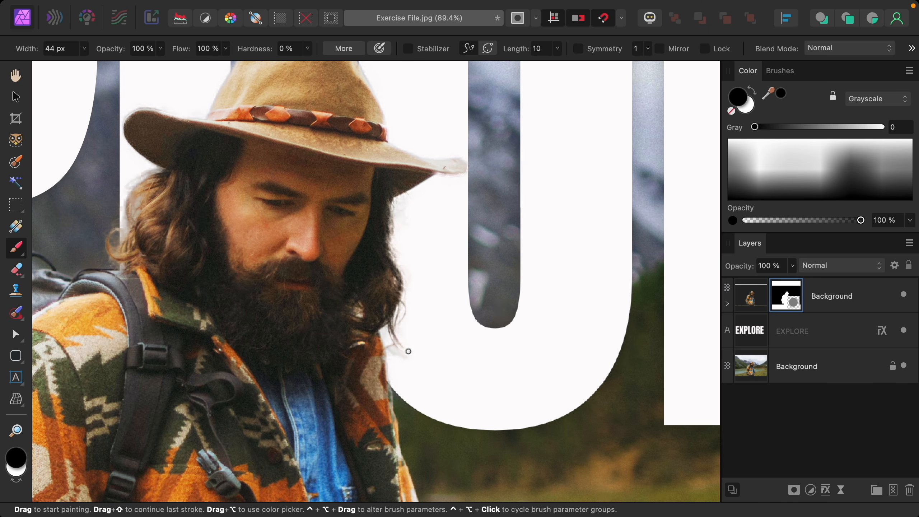
Examine the mask edges around the man's hat, hair and shoulders up close, and view the whole composition
scroll(408, 353, "up", 2)
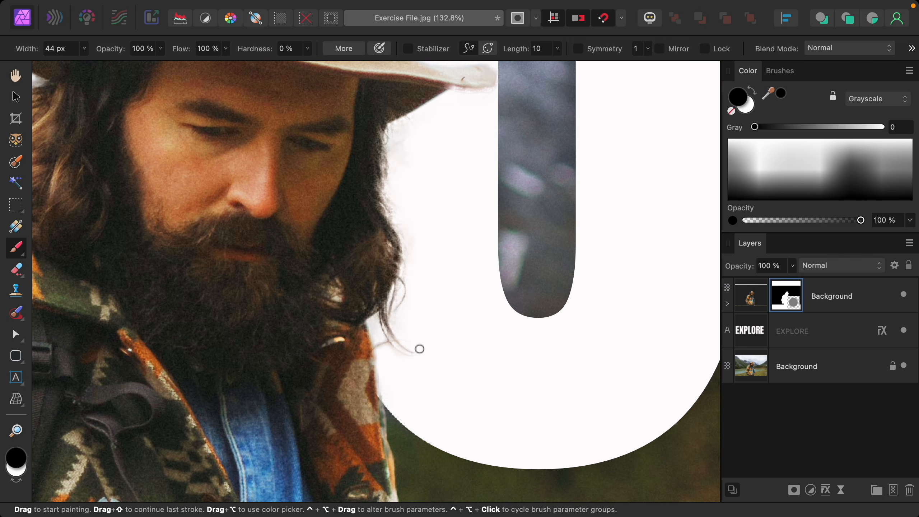
scroll(409, 340, "up", 5)
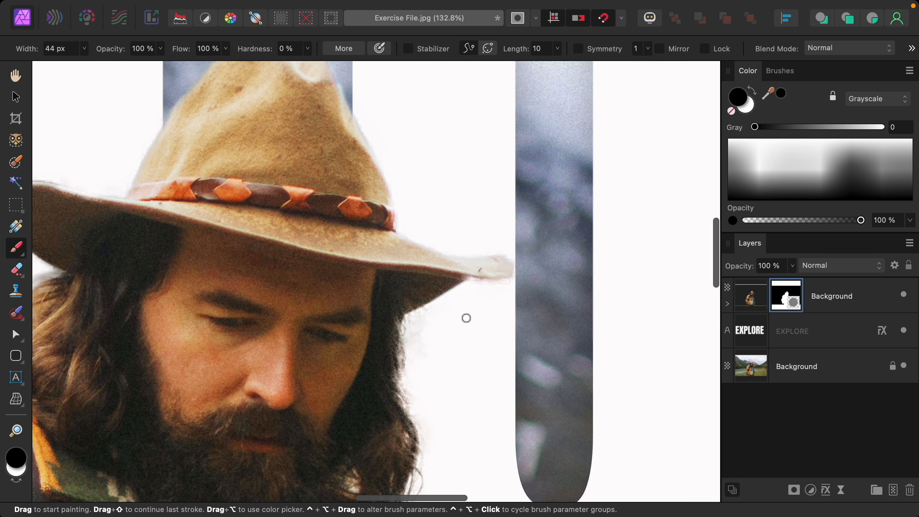
scroll(466, 318, "up", 3)
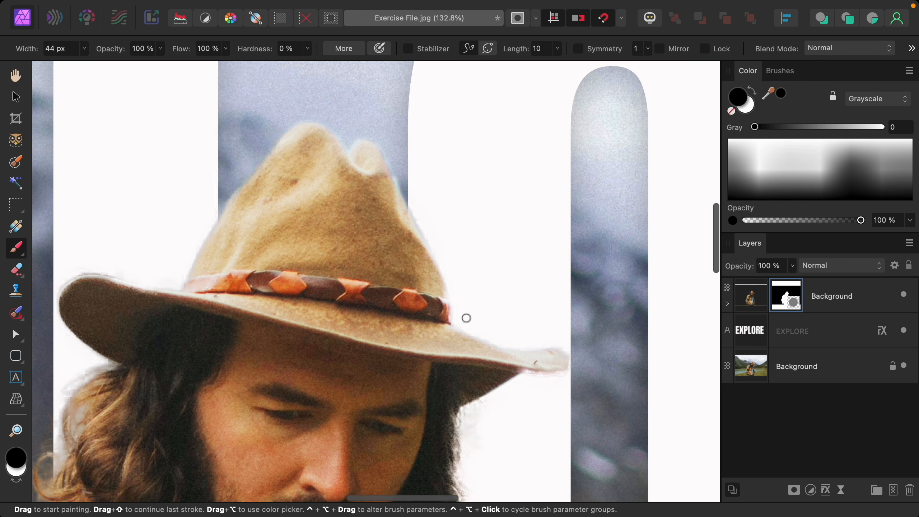
key("x")
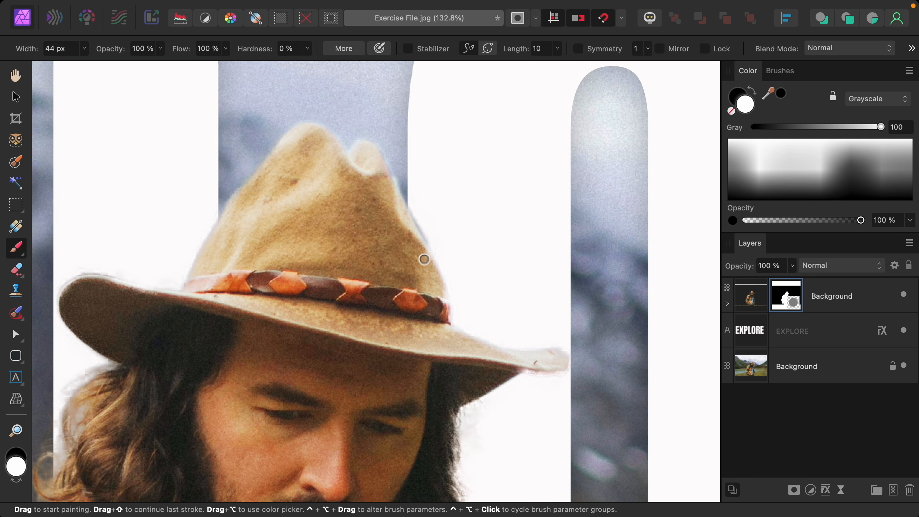
key("x")
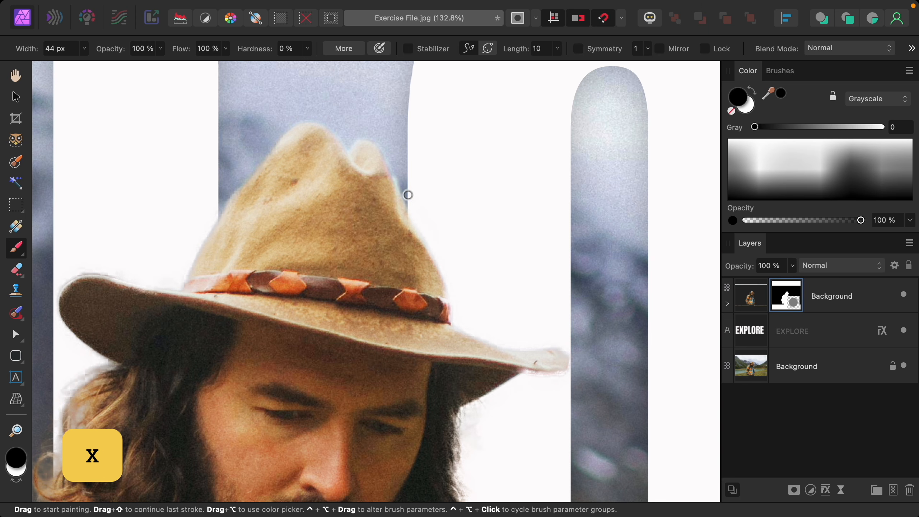
scroll(462, 267, "left", 10)
scroll(461, 267, "down", 3)
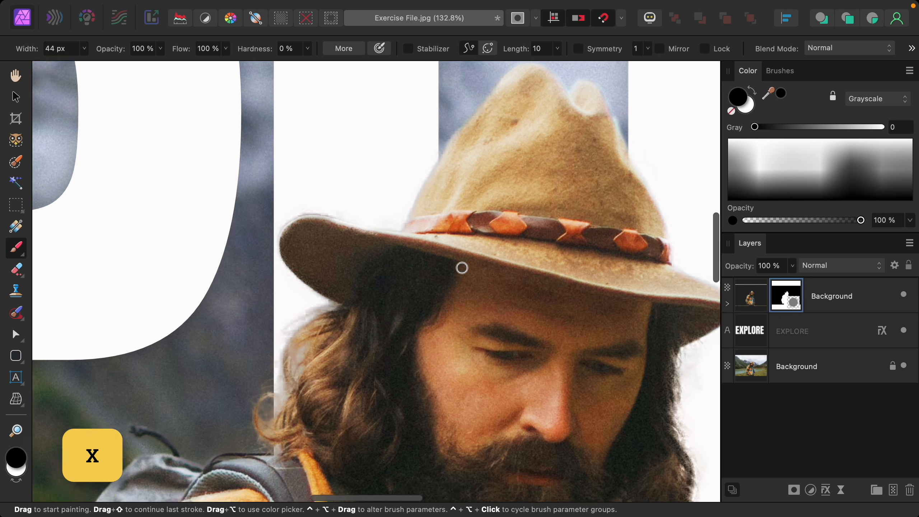
scroll(461, 267, "down", 5)
scroll(462, 267, "down", 2)
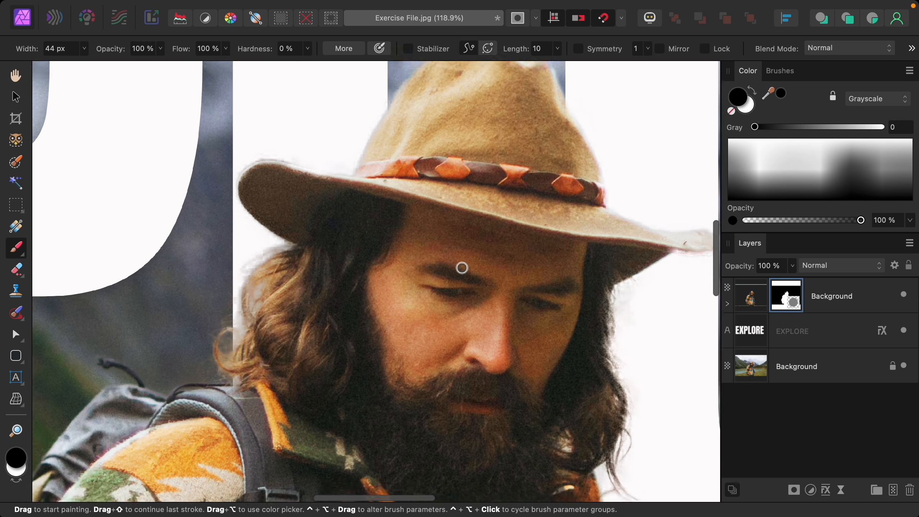
key("super+0")
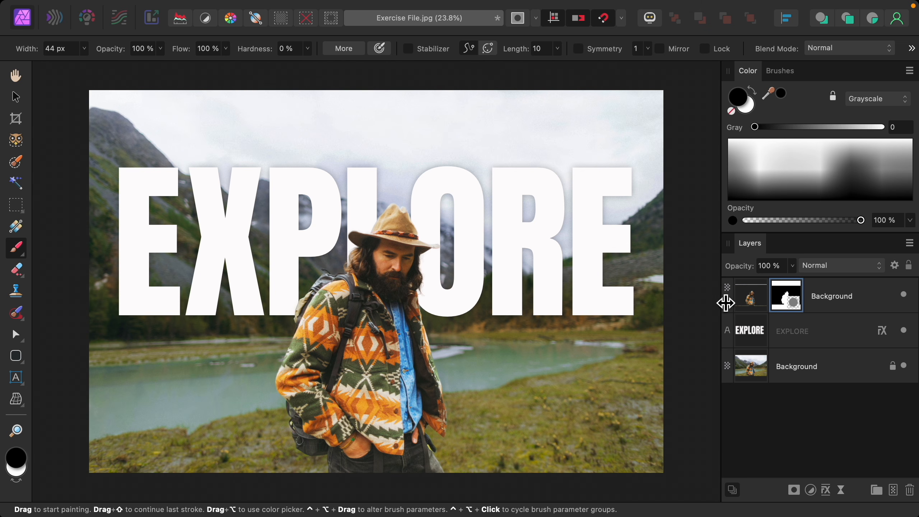
Add a Curves adjustment directly above the bottom Background layer and pull the midtones down to about X 0.563, Y 0.432
left_click(831, 303)
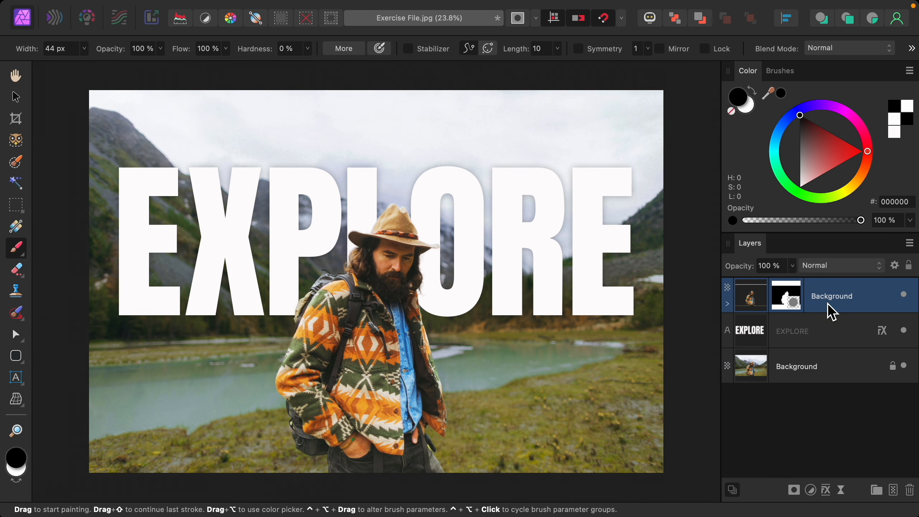
left_click(808, 372)
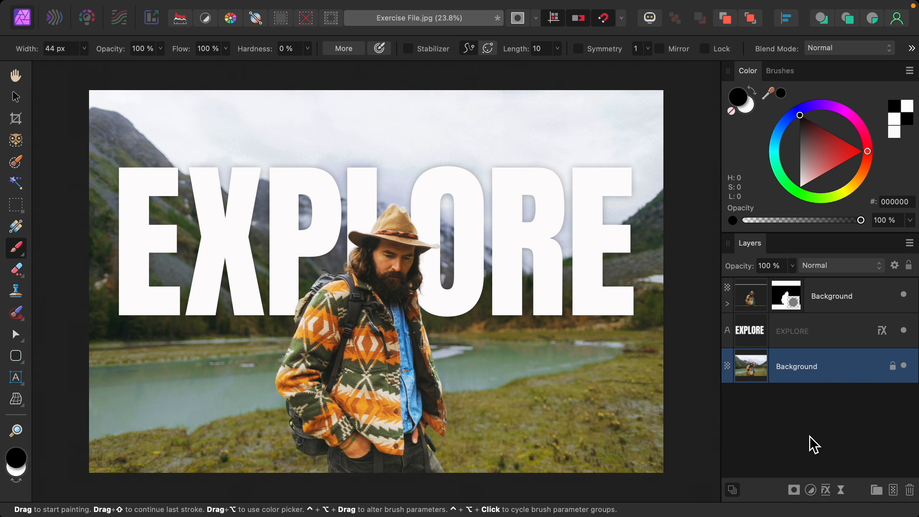
left_click(811, 490)
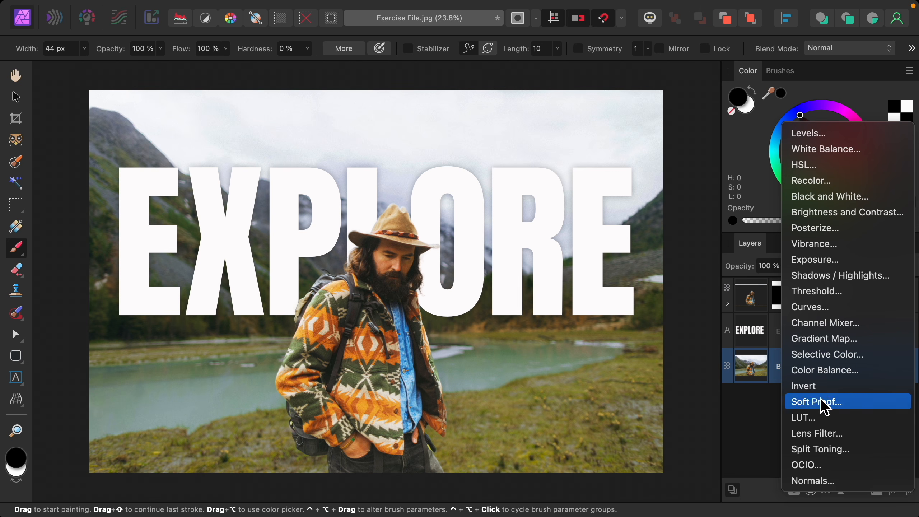
left_click(841, 312)
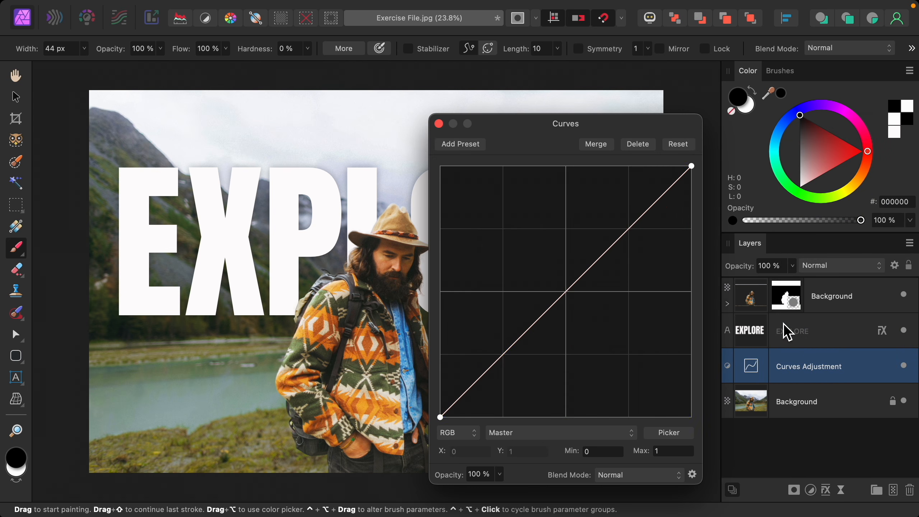
left_click_drag(569, 293, 584, 311)
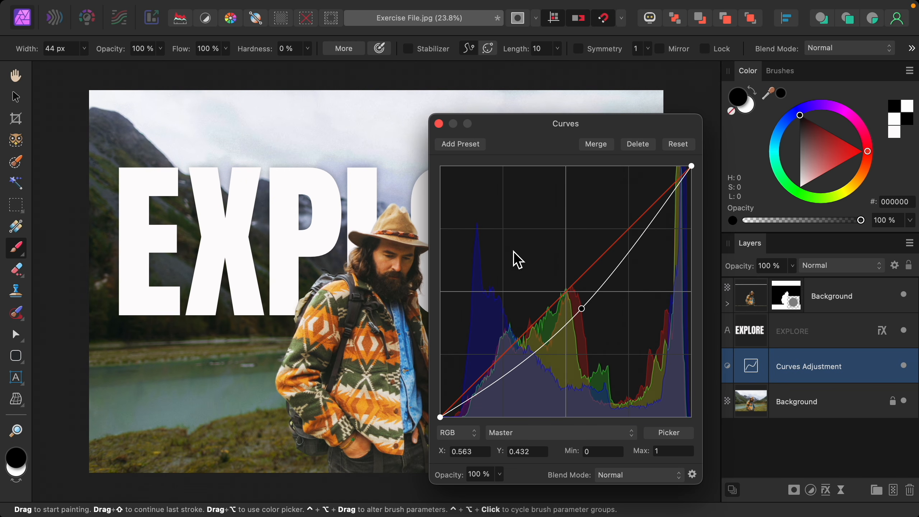
left_click(438, 124)
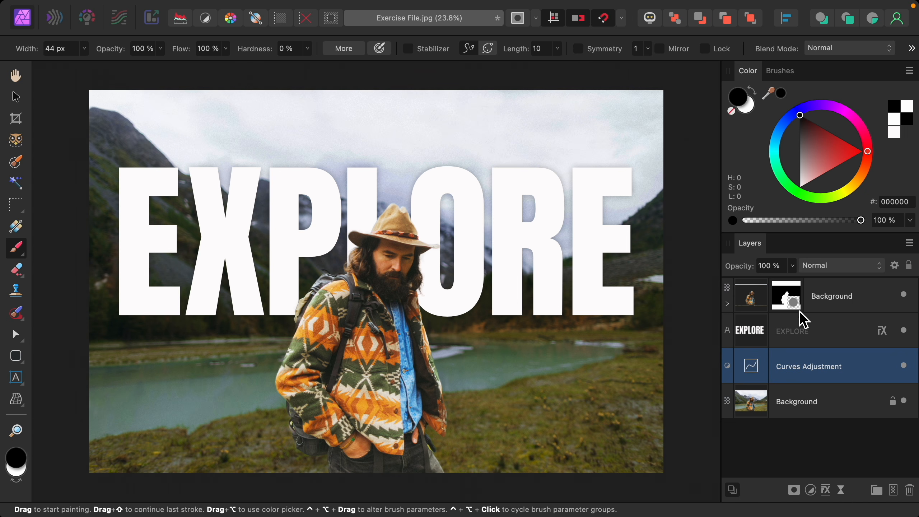
Compare the image with and without the Curves adjustment and the EXPLORE title by toggling each layer's visibility
left_click(905, 367)
left_click(904, 366)
left_click(905, 331)
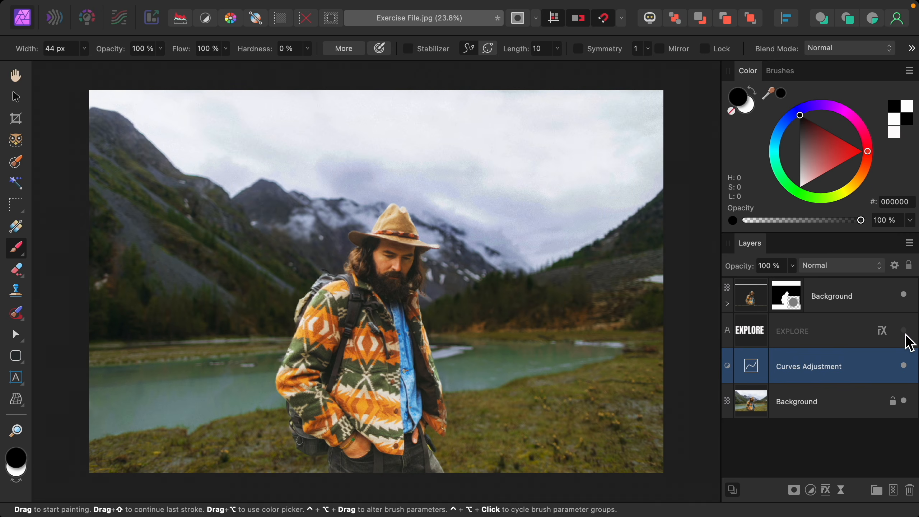
left_click(905, 331)
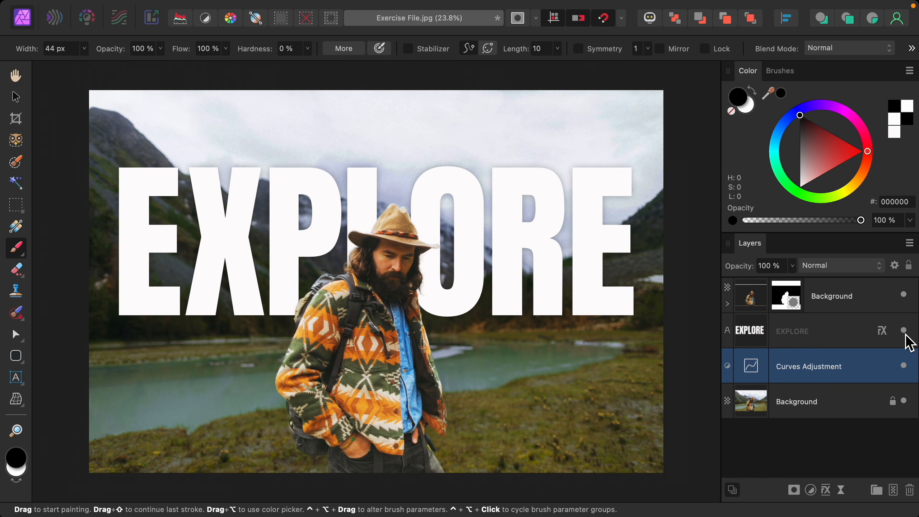
left_click(906, 335)
left_click(906, 335)
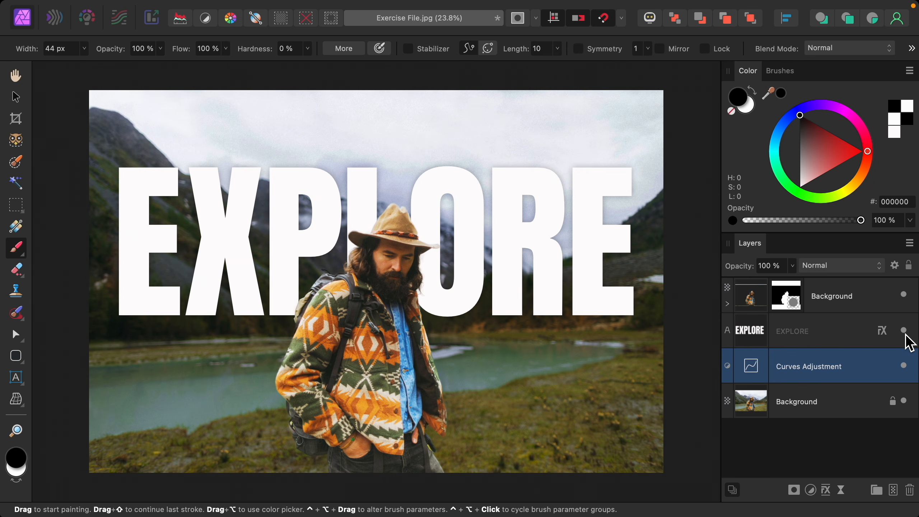